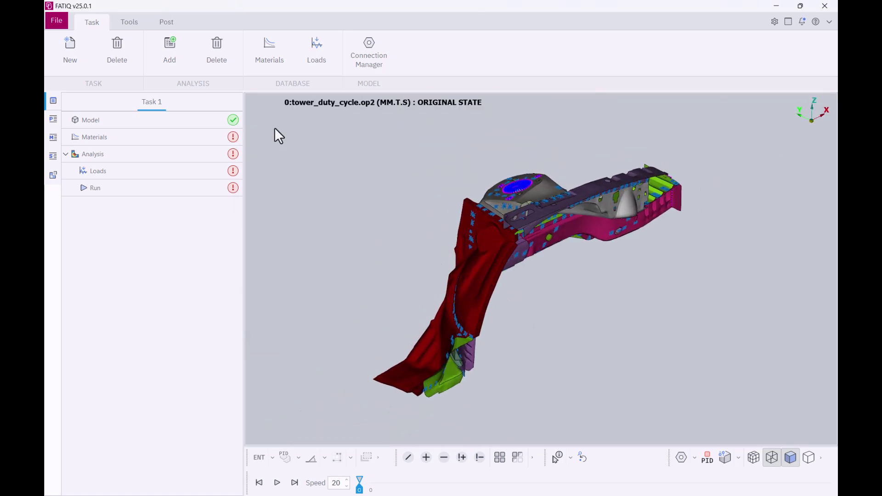
Step: Add two more analyses to Task 1 and create a second task
click(171, 67)
click(171, 68)
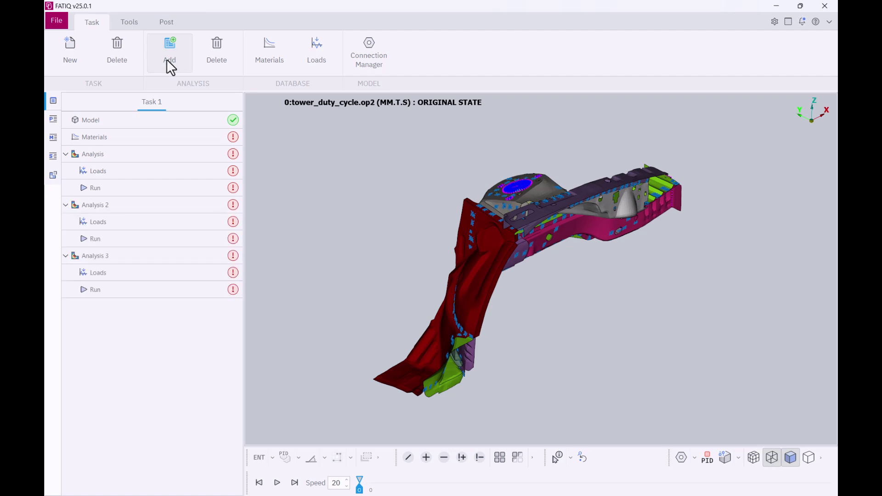
click(81, 56)
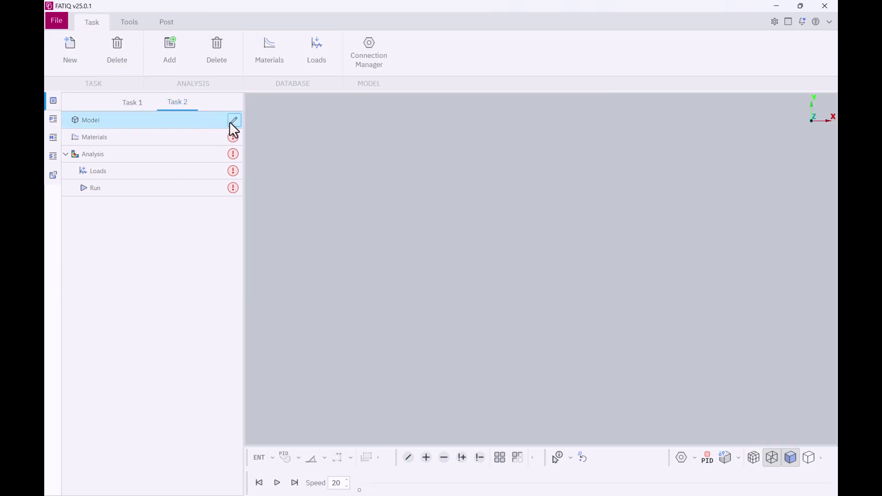
Step: Load the model C:/Demo/subframe/subframe_FRF_201Hz.op2 into Task 2 with automatic format detection and the MM.T.S unit system
click(234, 121)
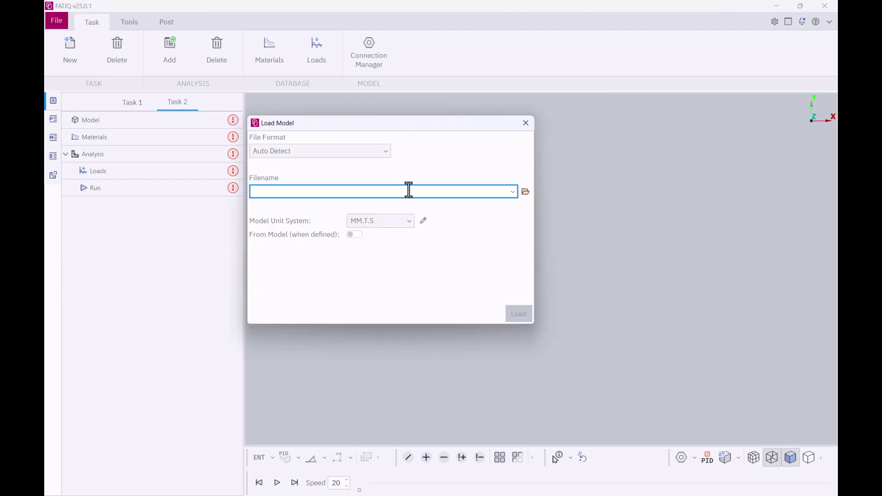
click(513, 192)
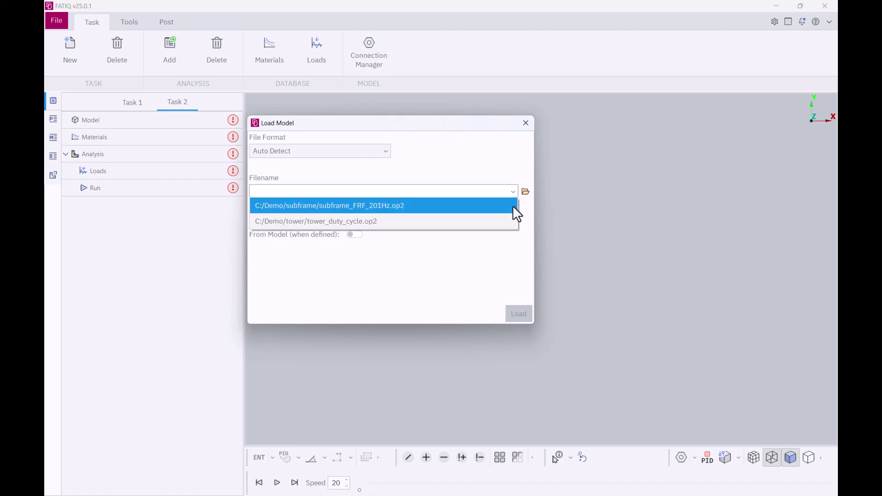
click(510, 209)
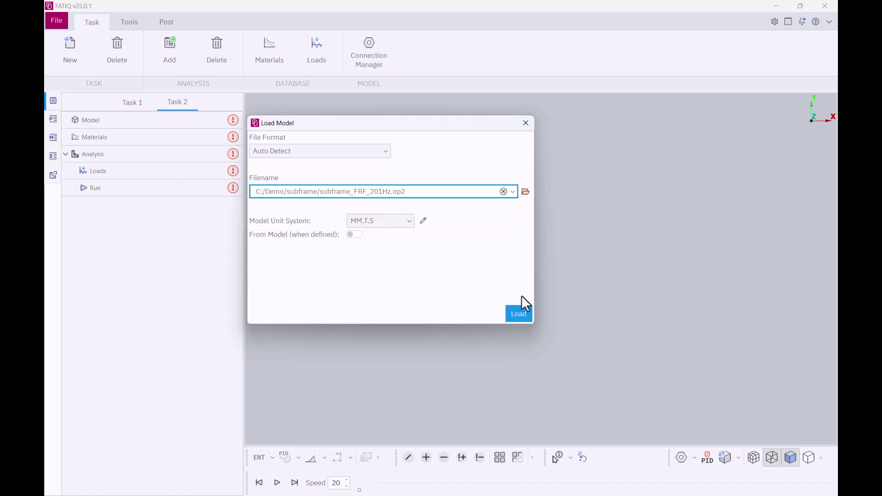
click(523, 309)
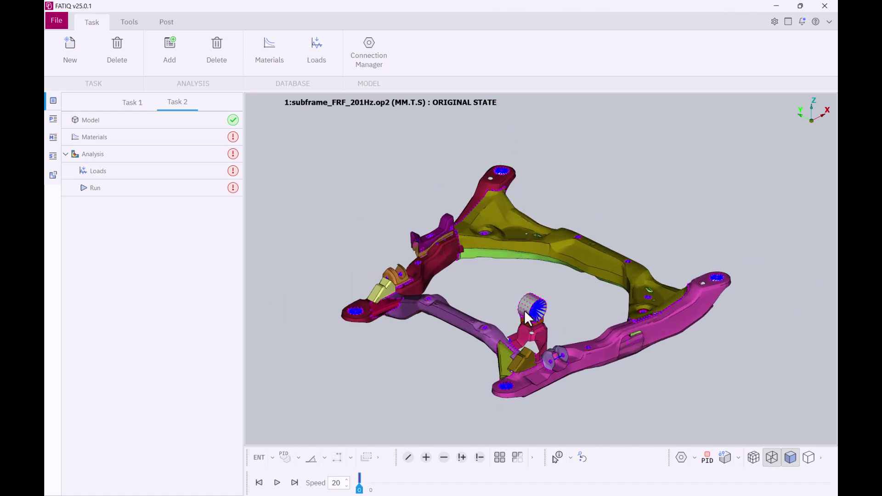
Step: Configure the first analysis of Task 1 as S-N fatigue in the Time domain with Pseudo-Static input results
click(138, 106)
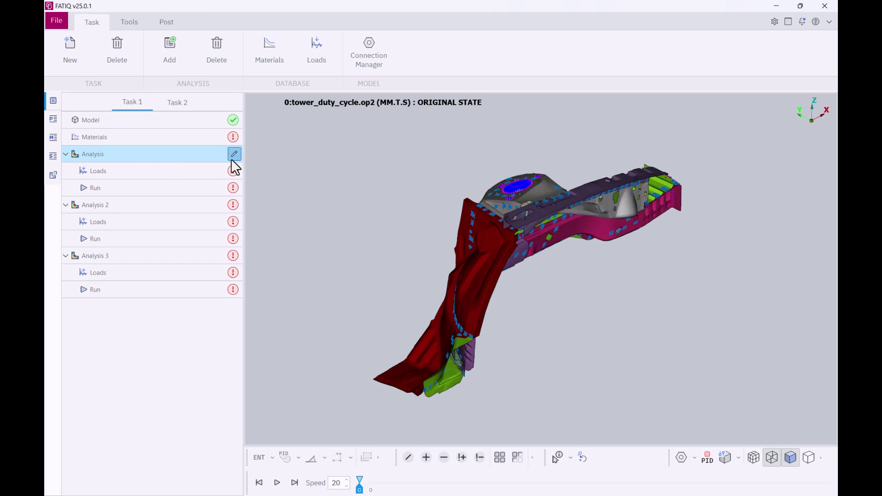
click(232, 159)
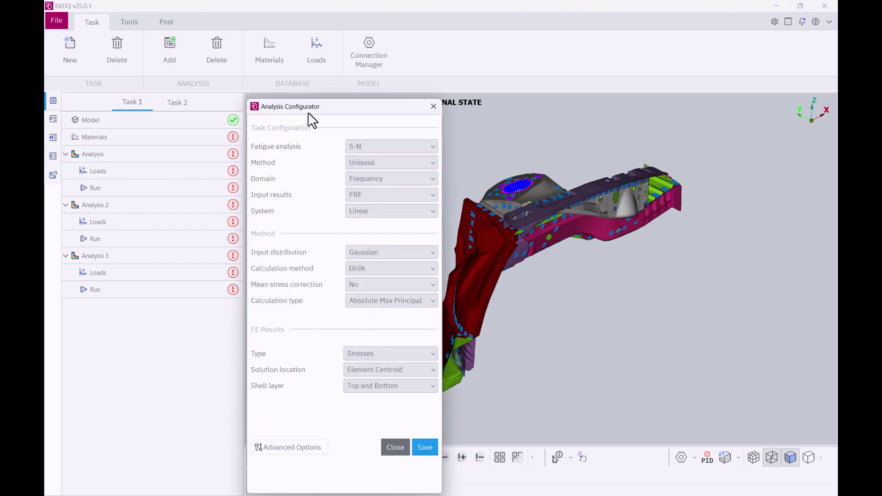
click(368, 148)
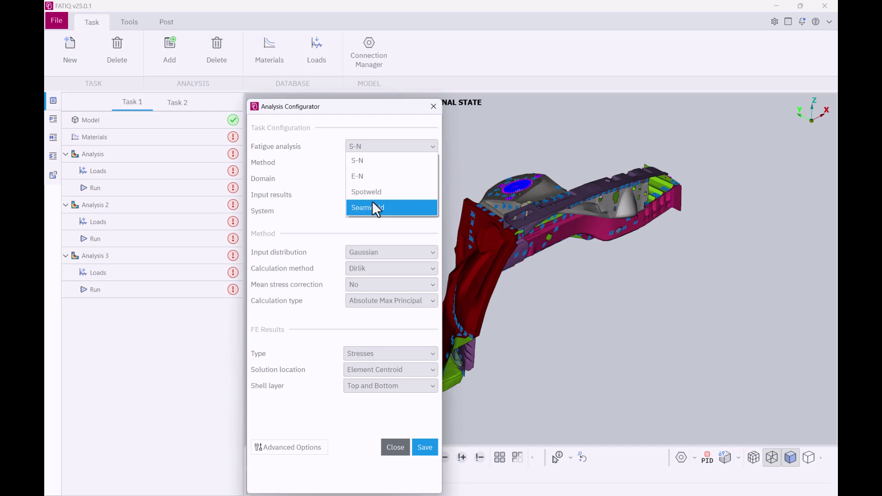
click(381, 164)
click(396, 178)
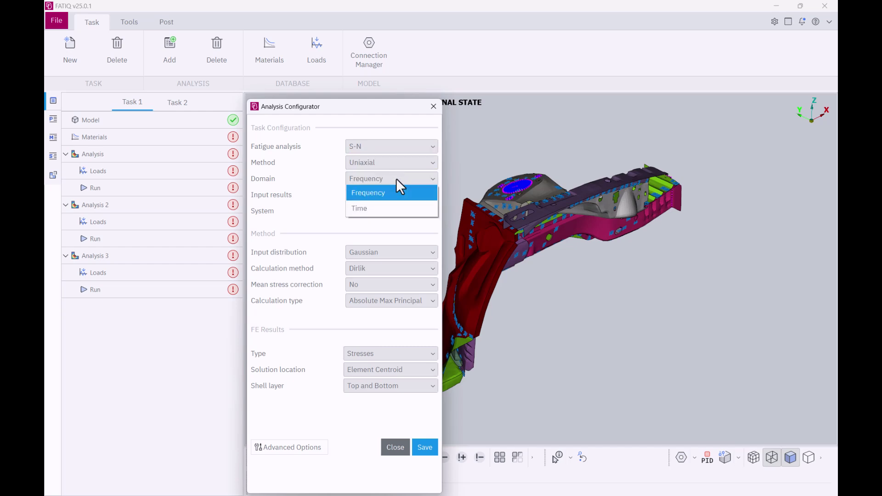
click(393, 207)
click(395, 199)
click(395, 200)
Step: Examine the available calculation type, mean stress correction, solution location and shell layer options of the analysis
click(383, 300)
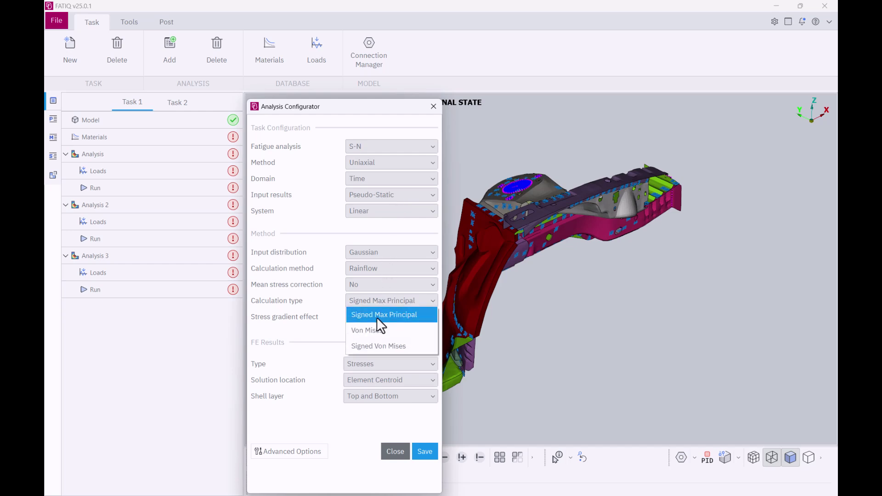
click(390, 299)
click(388, 286)
scroll(389, 331, down, 1)
scroll(392, 329, up, 1)
click(398, 287)
click(396, 380)
click(395, 398)
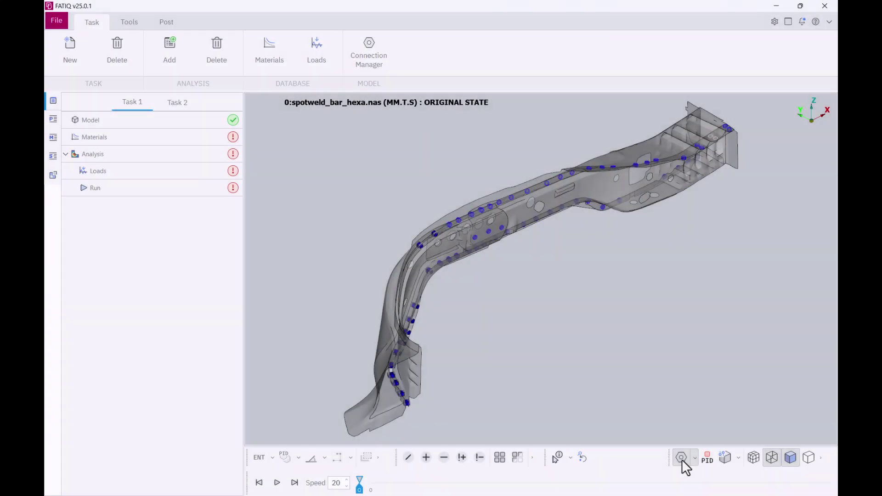
Step: Open the Connection Manager for Task 1's model and review its seamweld and spotweld lists
click(382, 71)
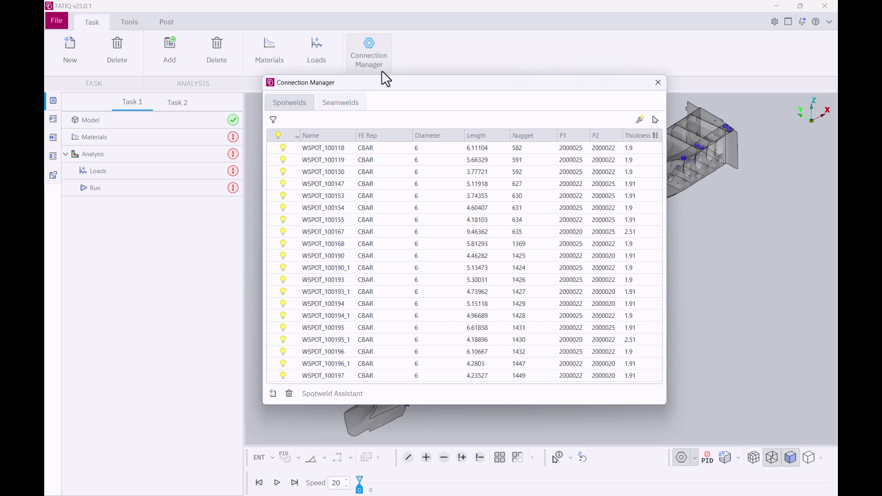
click(360, 103)
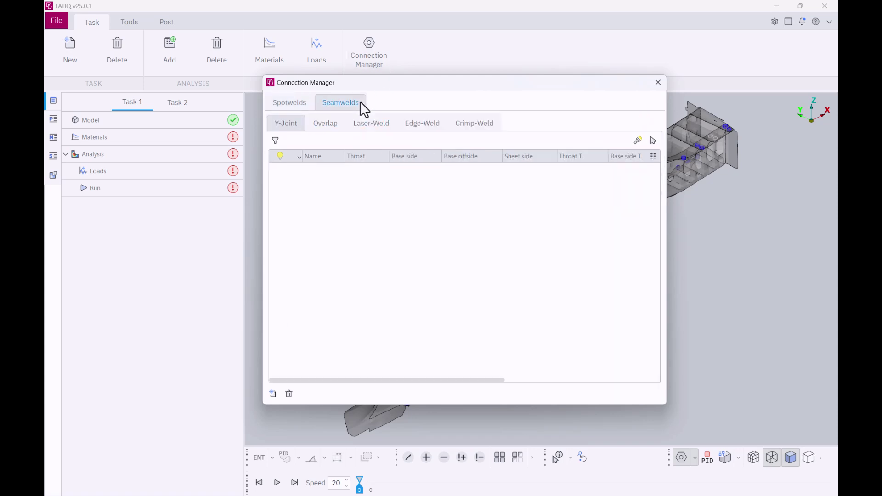
click(295, 100)
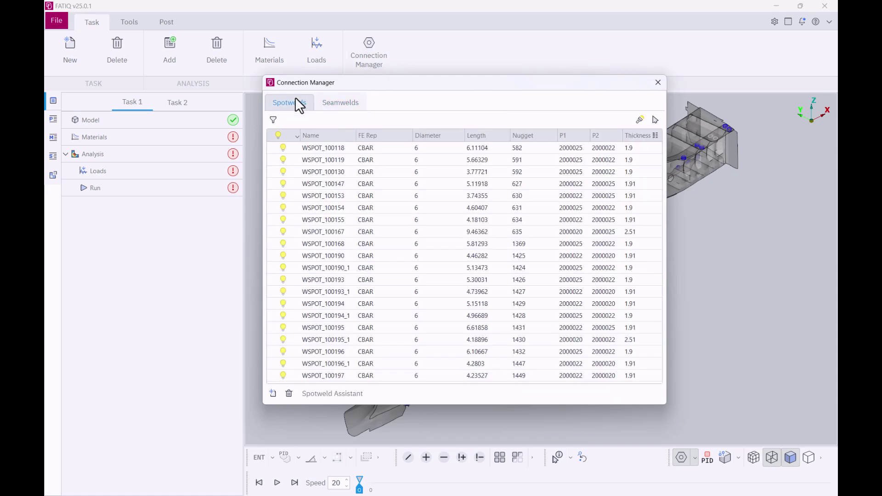
scroll(354, 322, down, 5)
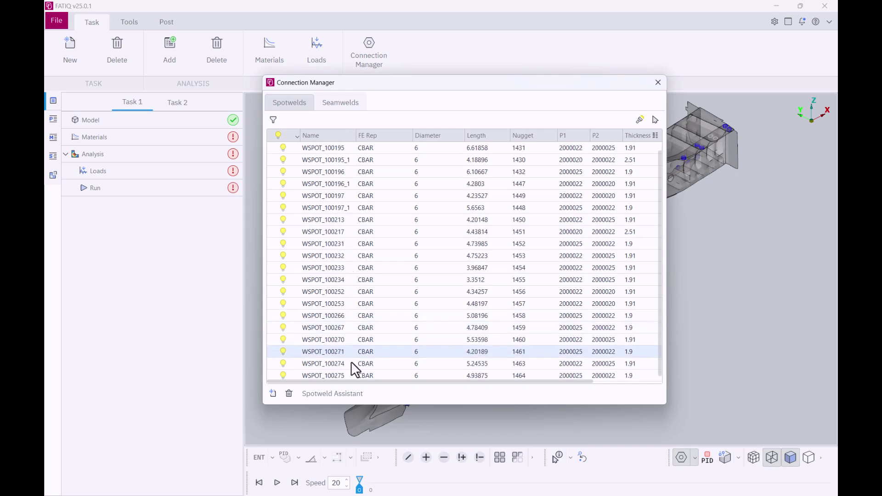
Step: Detect additional spotwelds with the Spotweld Assistant, searching and matching All, and accept every detected one into the Connection Manager
click(350, 393)
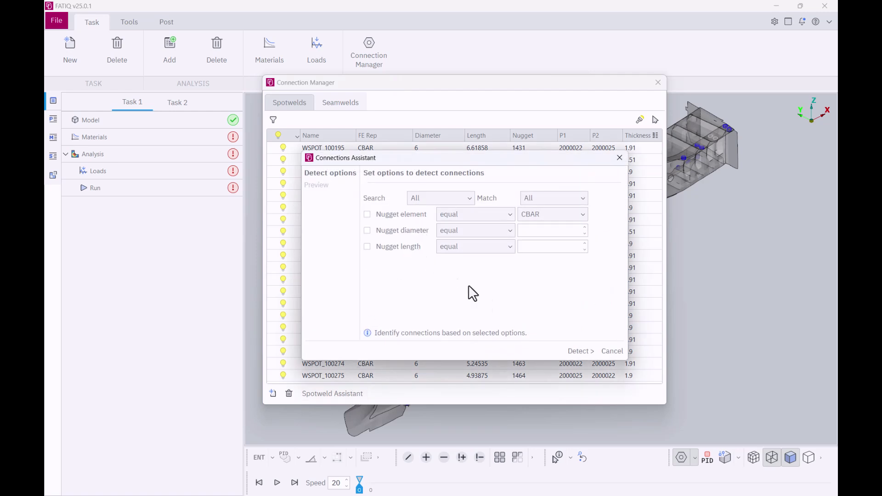
click(579, 349)
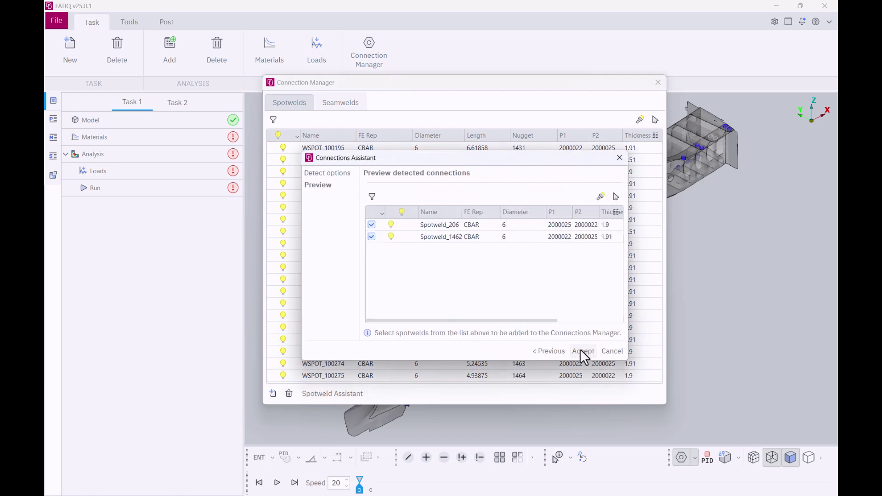
click(580, 351)
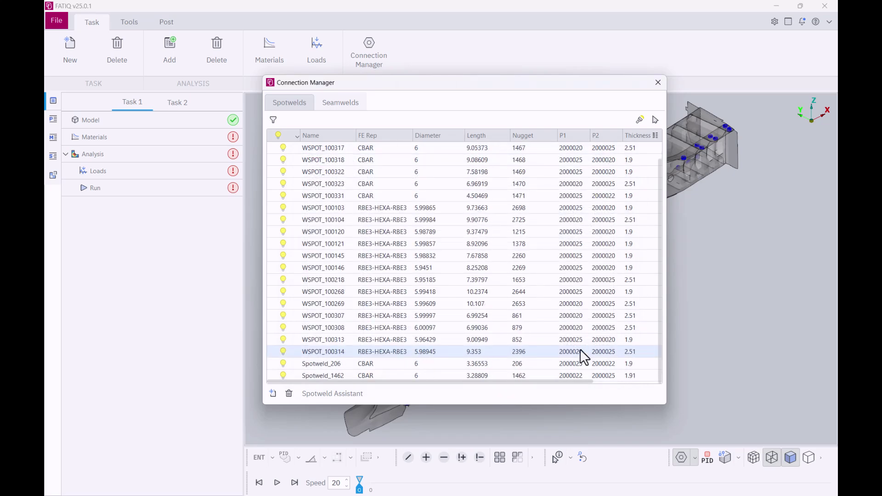
click(658, 83)
Step: Review the overlap and Y-joint seamwelds of Task 2's model in the Connection Manager and start a new Y-joint seamweld
click(190, 105)
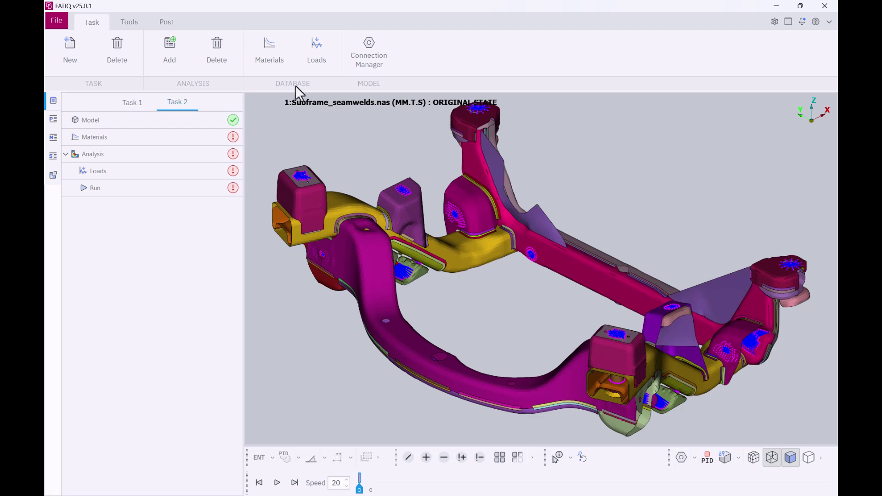
click(381, 65)
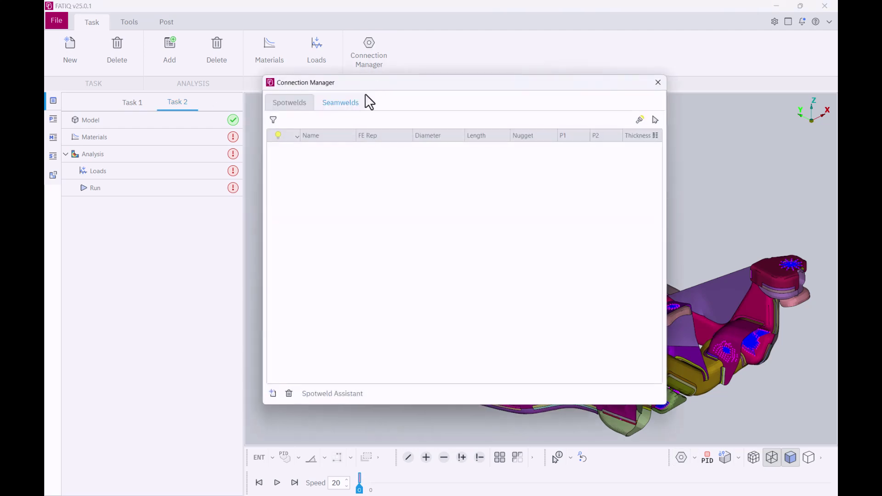
click(359, 102)
click(330, 123)
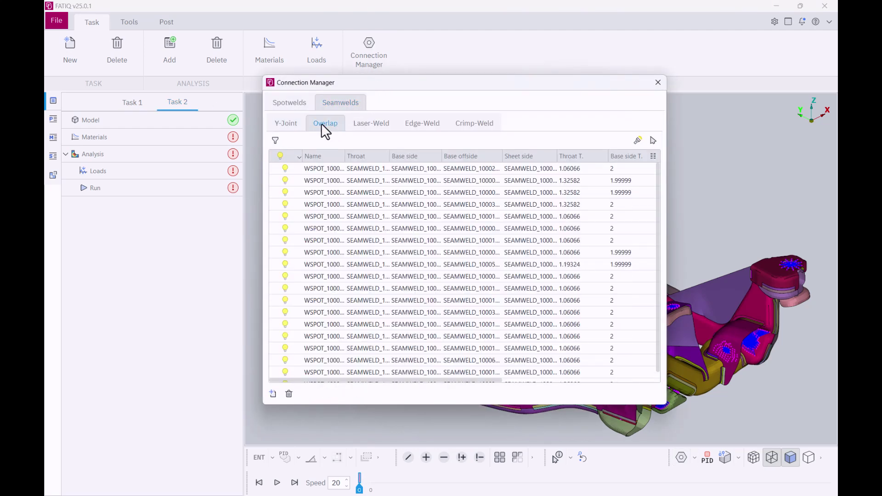
click(288, 123)
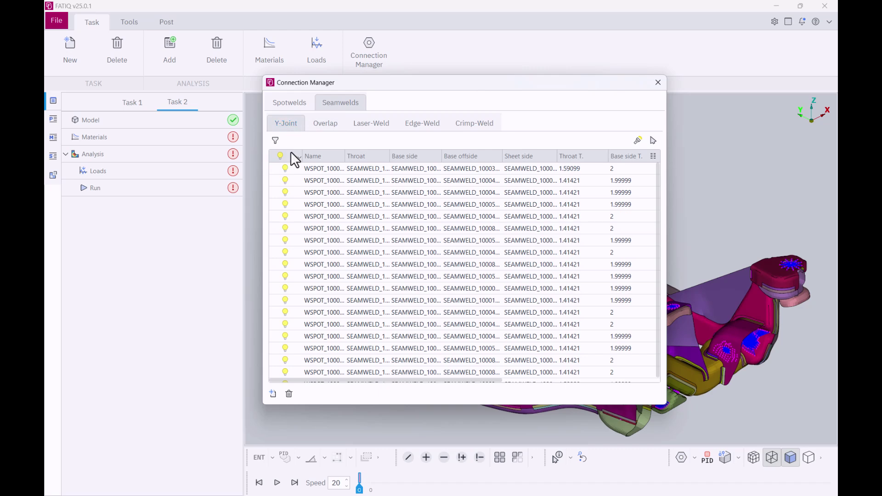
click(275, 396)
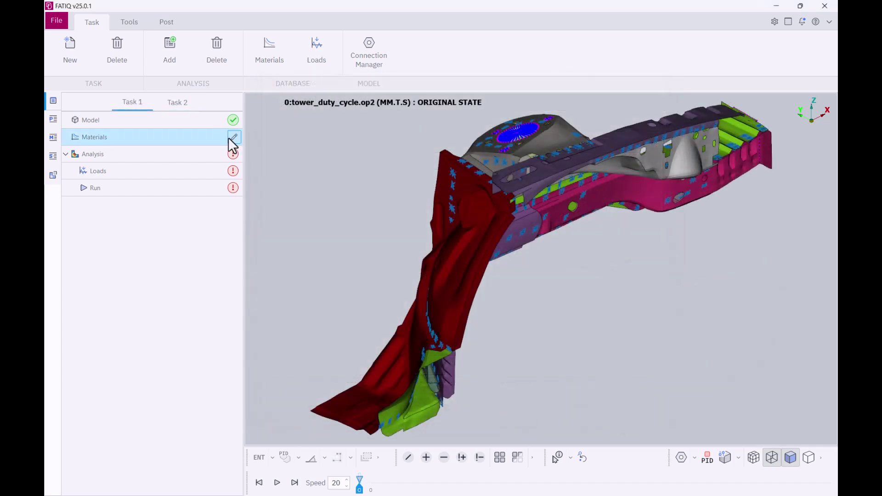
Step: Add Steel 1005 and Steel 1008 from the internal materials database to Task 1's session materials
click(229, 138)
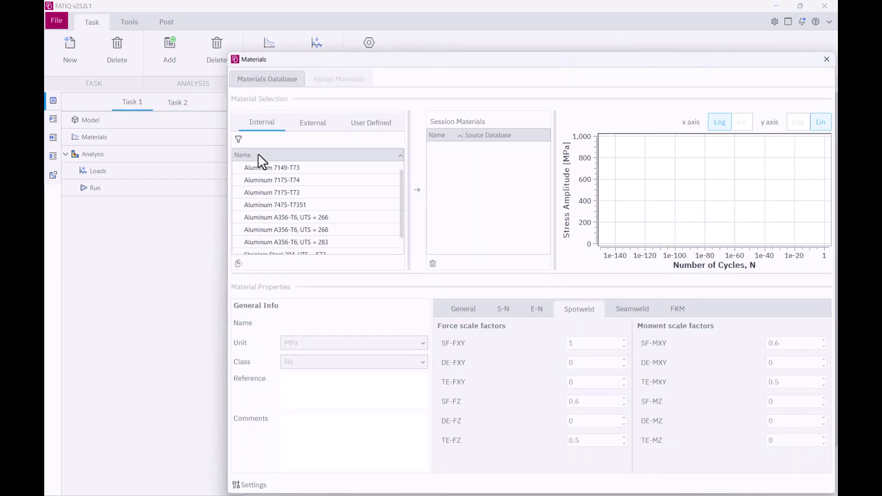
scroll(283, 167, down, 6)
scroll(284, 178, up, 5)
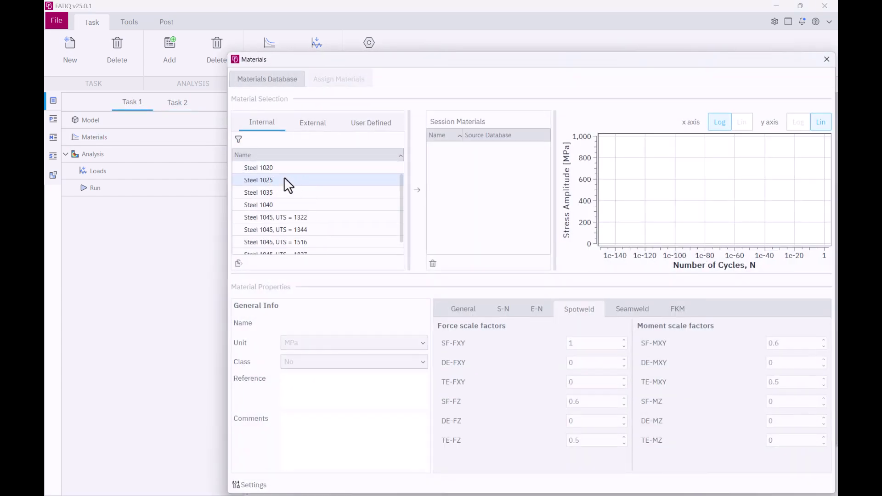
click(299, 196)
click(417, 190)
click(371, 204)
click(417, 190)
drag(460, 138, 482, 138)
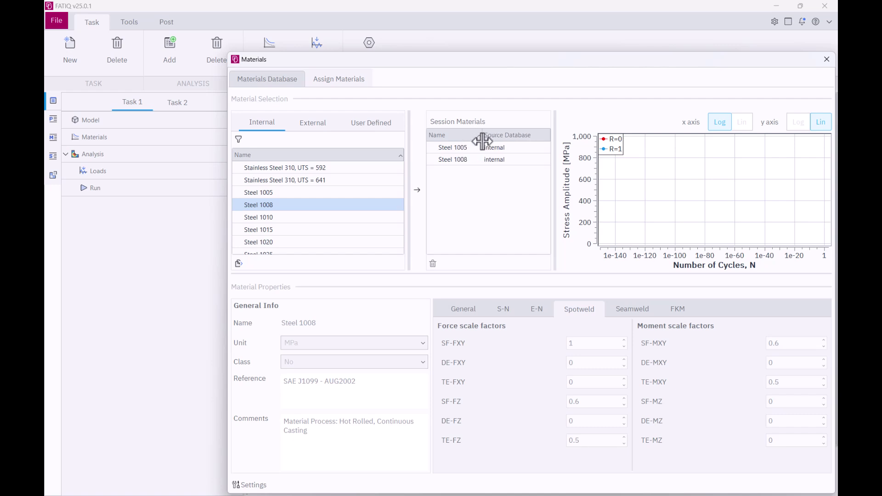
Step: Set the S-N fatigue strength coefficient of the user-defined New Material 1 to 1450 MPa and its exponent to -0.2
click(314, 127)
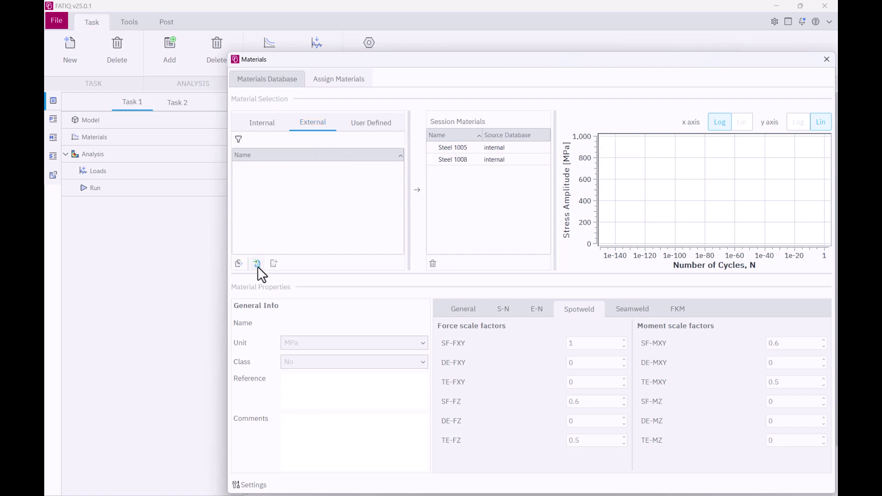
click(378, 126)
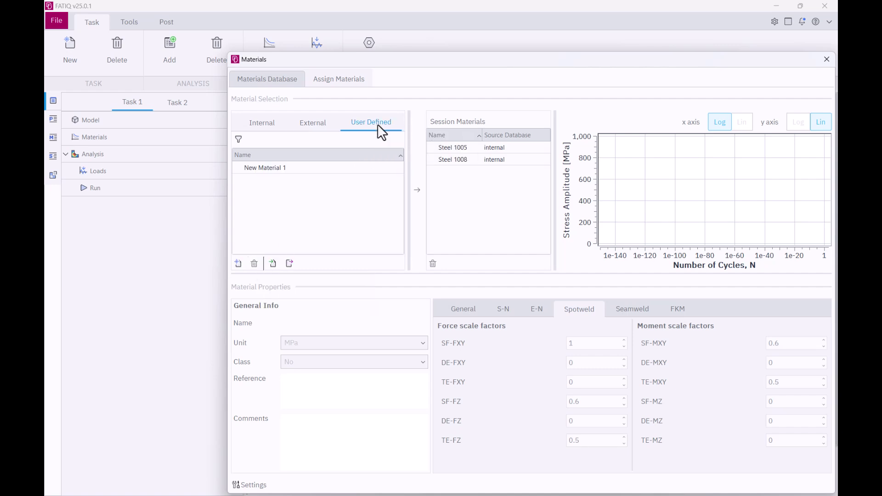
click(277, 168)
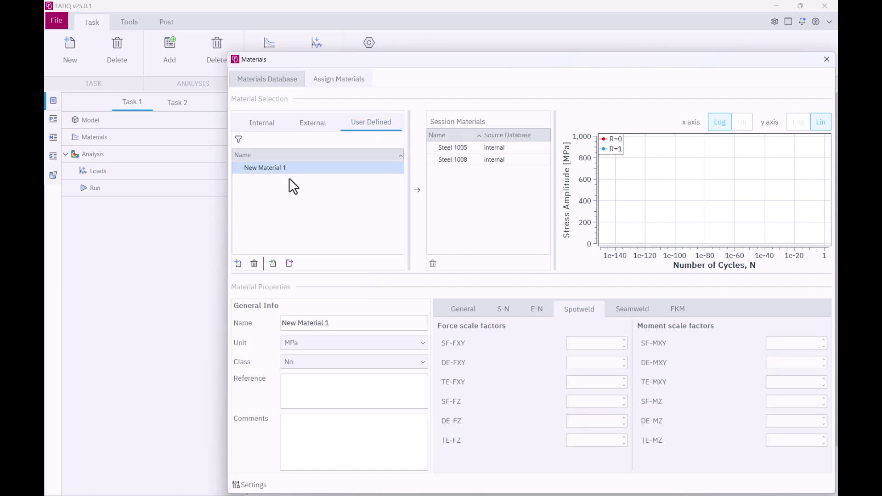
click(504, 309)
click(781, 328)
click(781, 352)
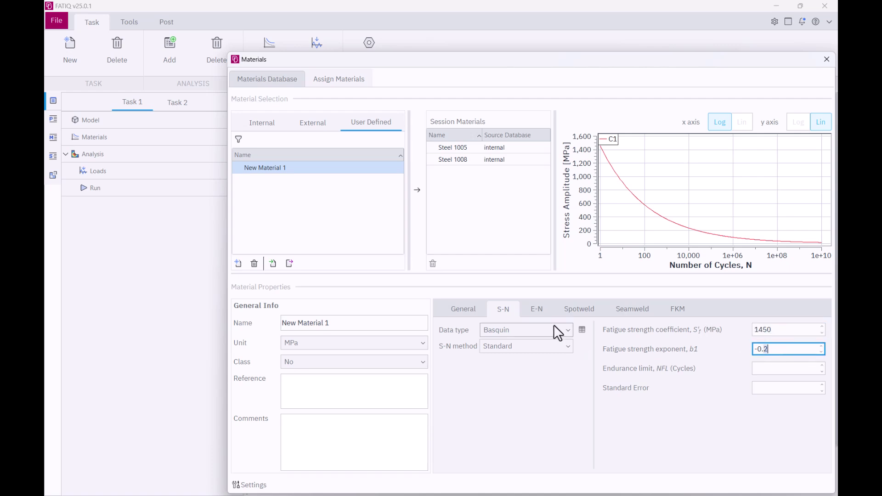
Step: Check New Material 1's S-N data type and method options, and view the S-N curve of the internal Steel 1005
click(565, 330)
click(568, 340)
click(568, 346)
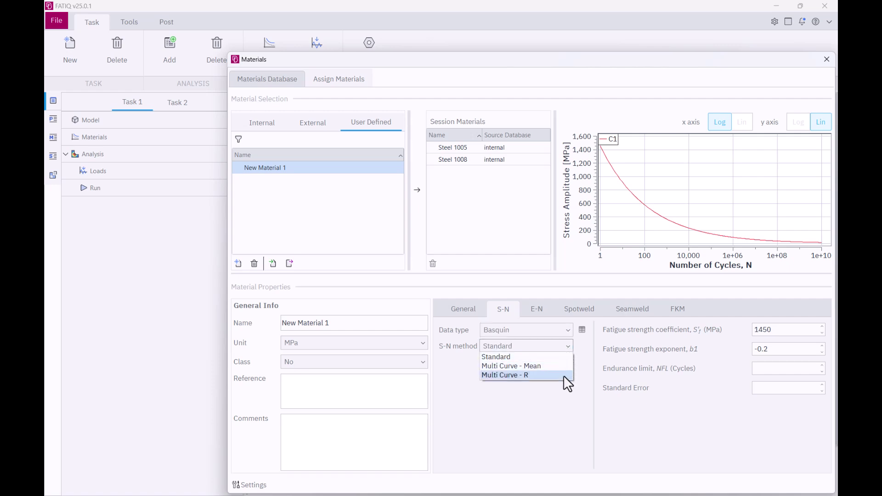
click(568, 352)
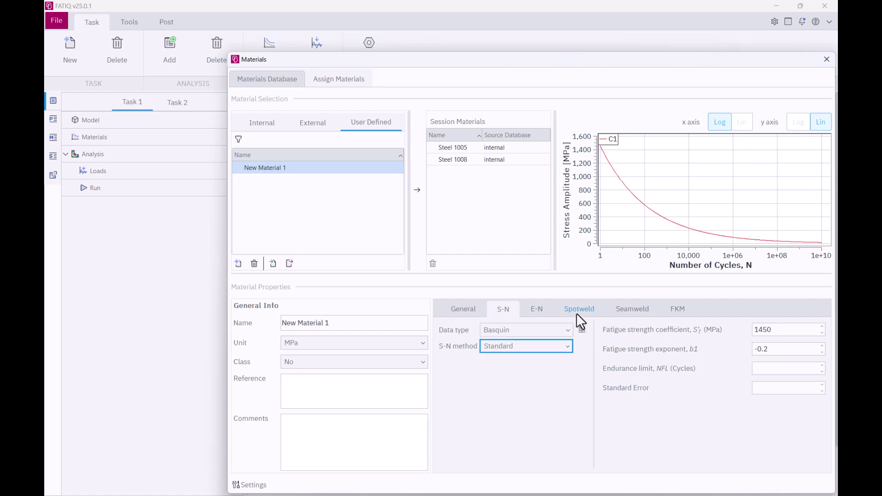
click(251, 121)
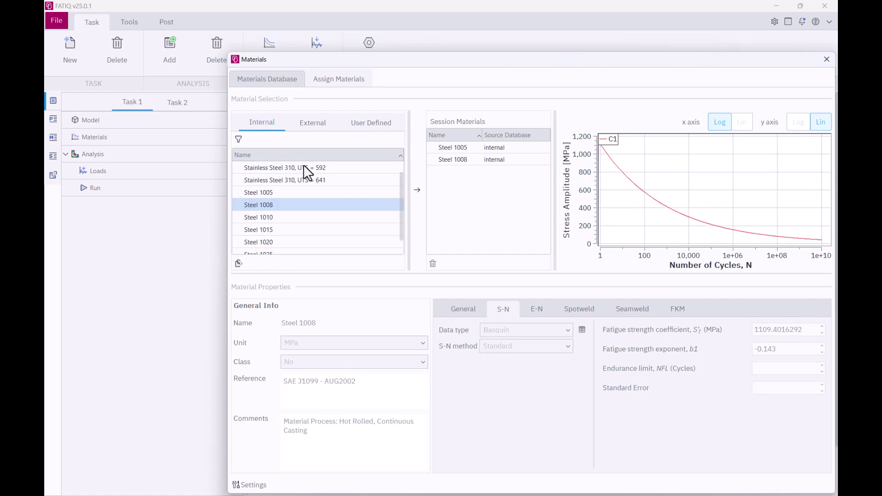
click(296, 190)
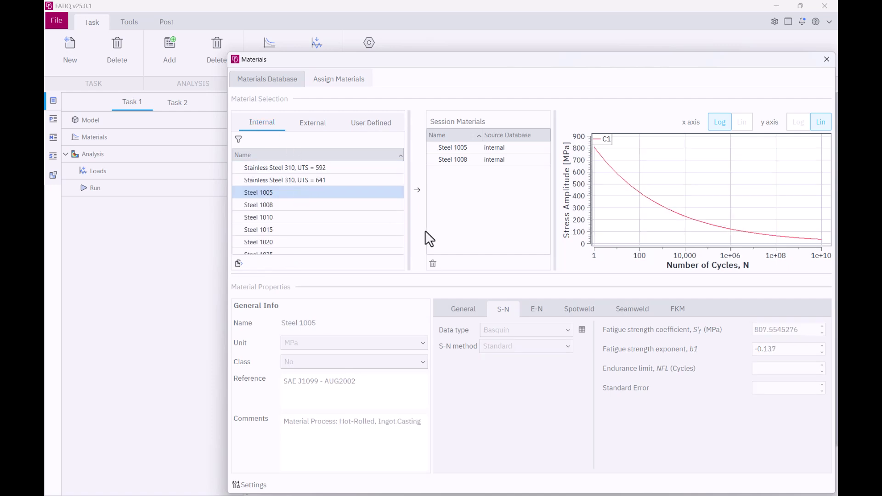
Step: Examine the spotweld, seamweld and FKM properties of Steel 1005, then select Steel 1008 among the session materials
click(567, 309)
click(624, 313)
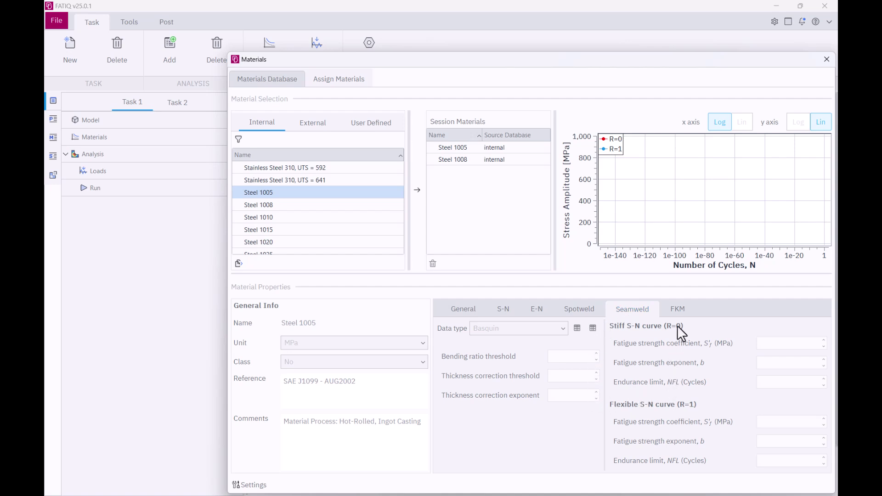
click(677, 309)
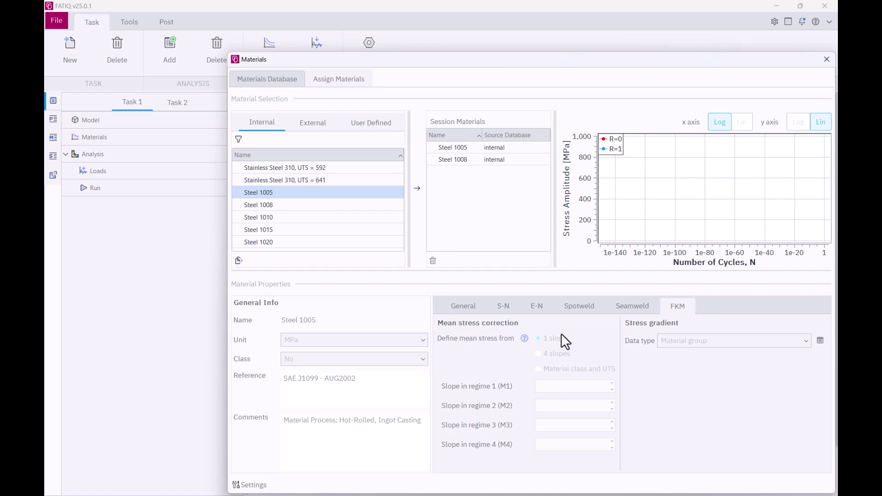
click(515, 160)
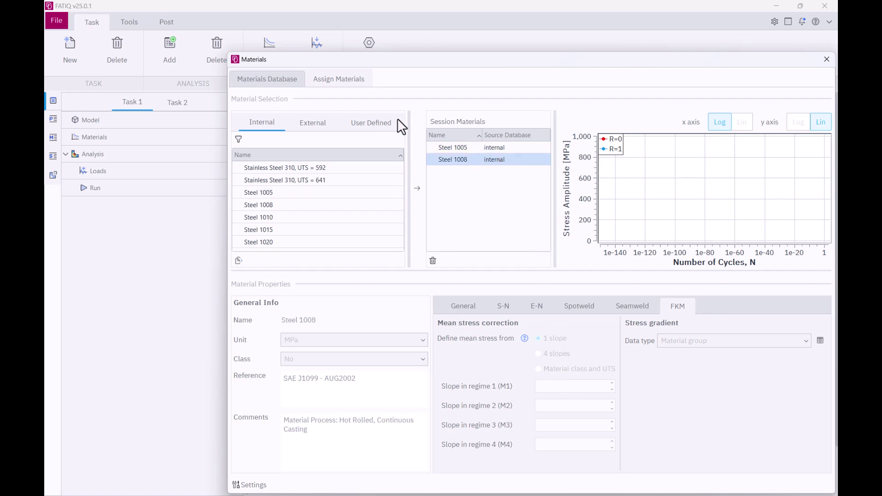
Step: Set Task 1's materials to be assigned by PIDs and create an assignment rule named Thickness
click(339, 79)
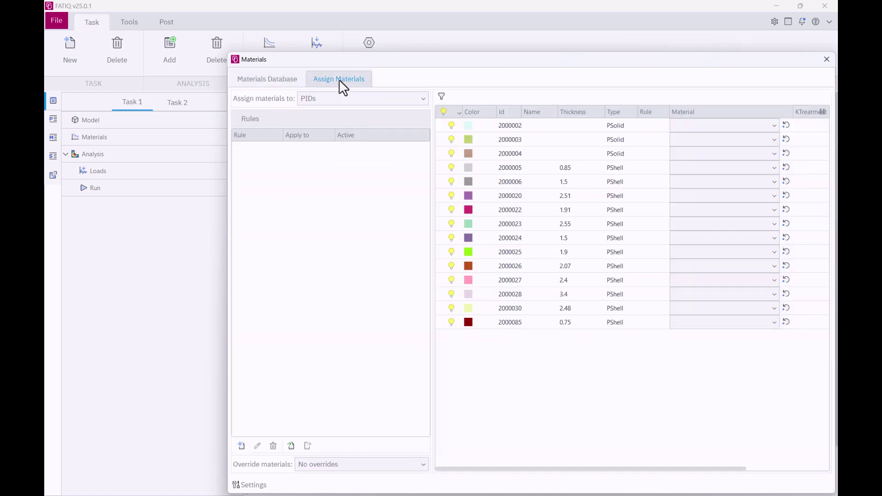
click(343, 104)
click(334, 109)
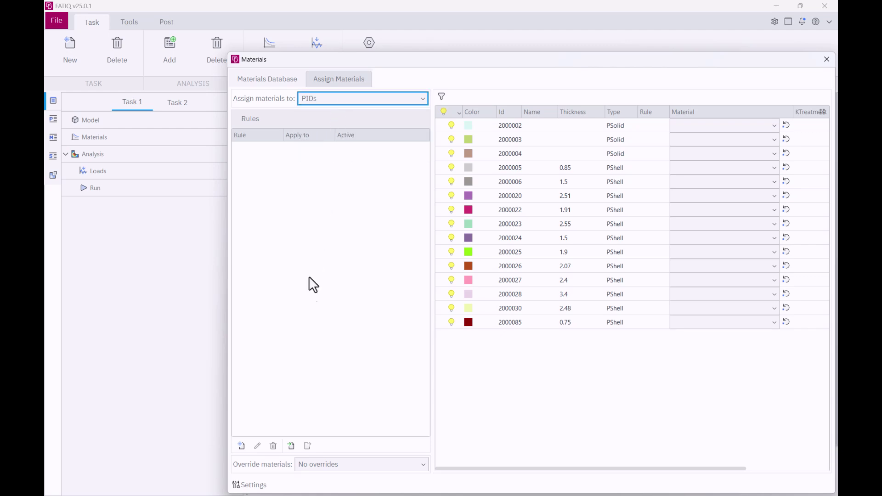
click(242, 446)
click(295, 298)
text(Thickness)
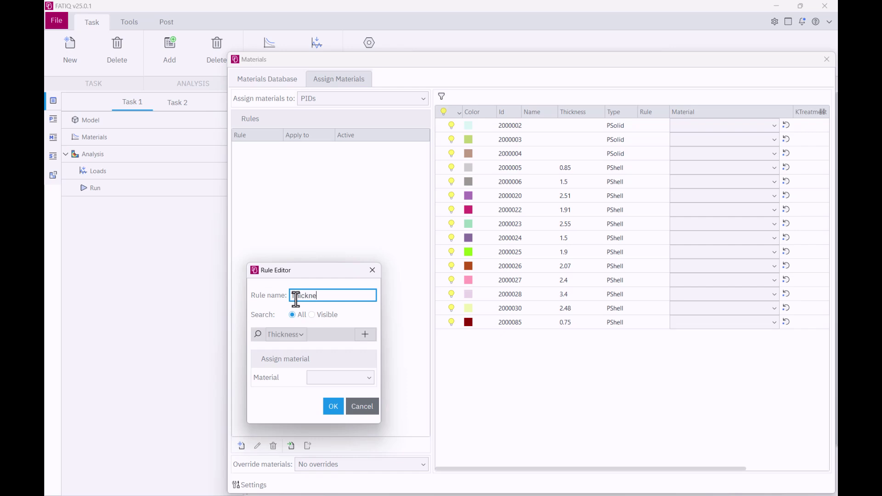
Step: Make the Thickness rule match parts with thickness equal to 1.5, assign Steel 1005 to them, and close the materials dialog
click(302, 340)
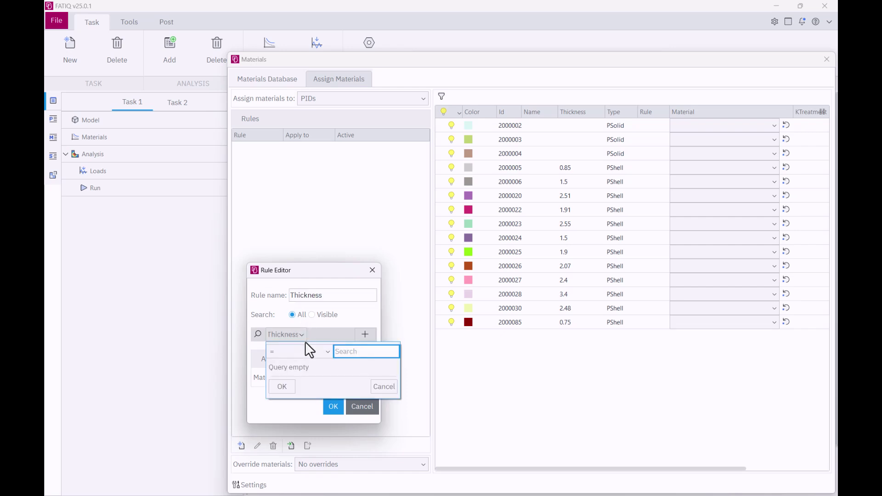
click(320, 350)
click(313, 364)
click(351, 353)
text(1.5)
key(Return)
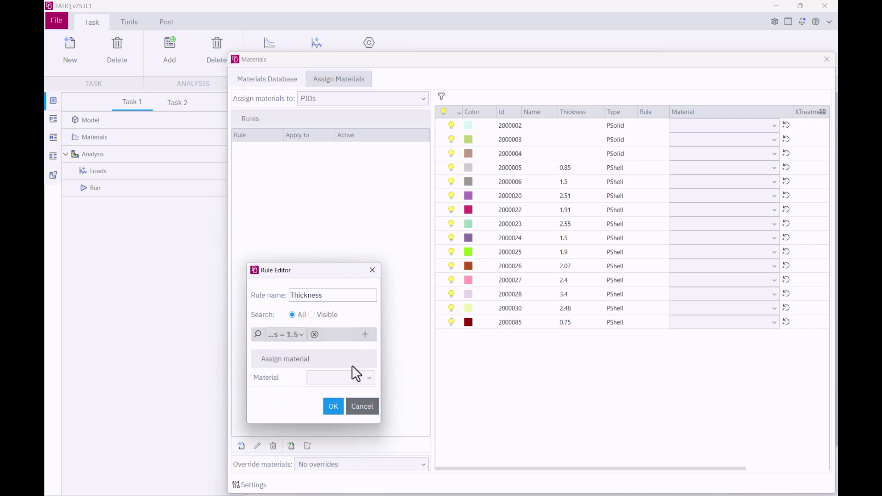
click(353, 373)
click(353, 387)
click(332, 403)
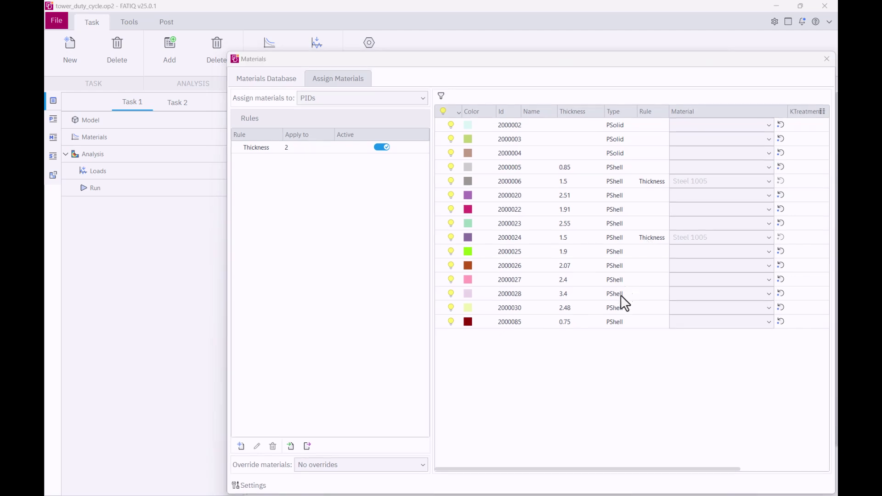
drag(570, 470, 661, 468)
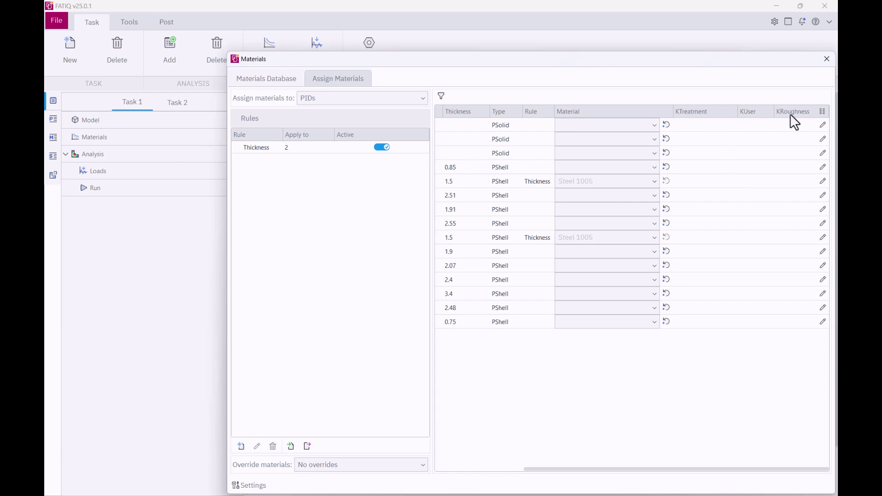
click(825, 60)
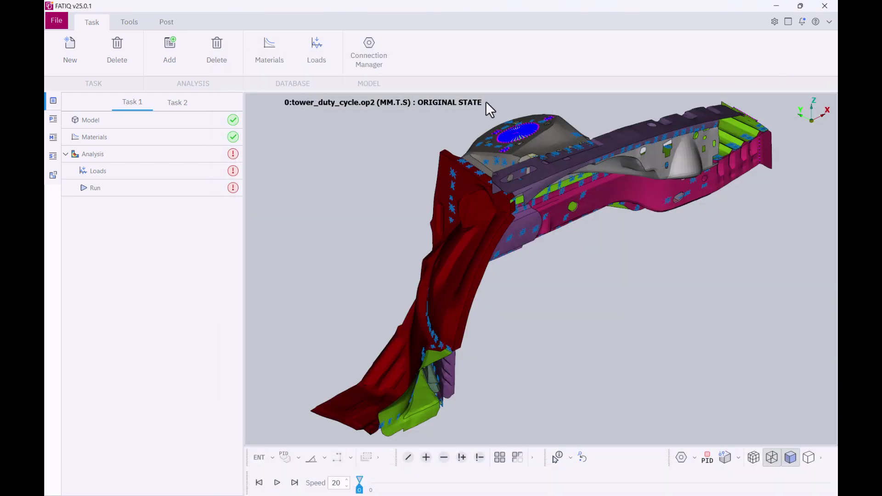
Step: Switch to Task 2 and open its material assignment with Spotwelds as the target
click(175, 104)
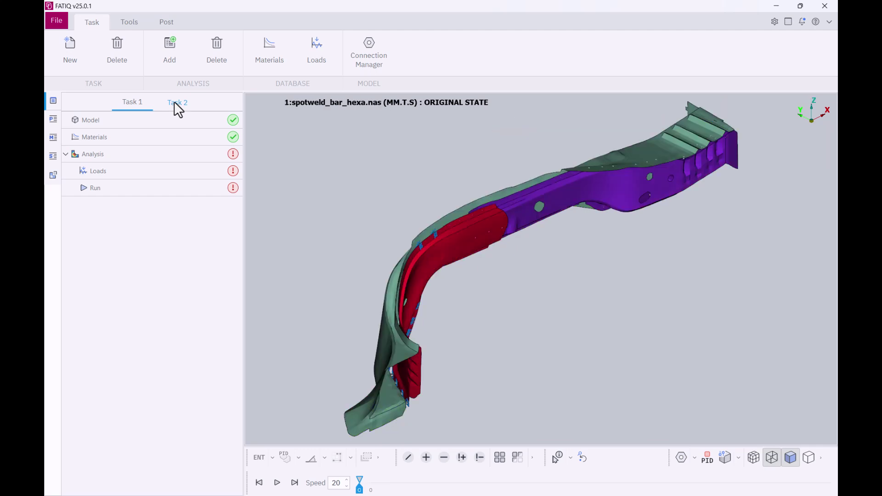
click(232, 139)
click(324, 83)
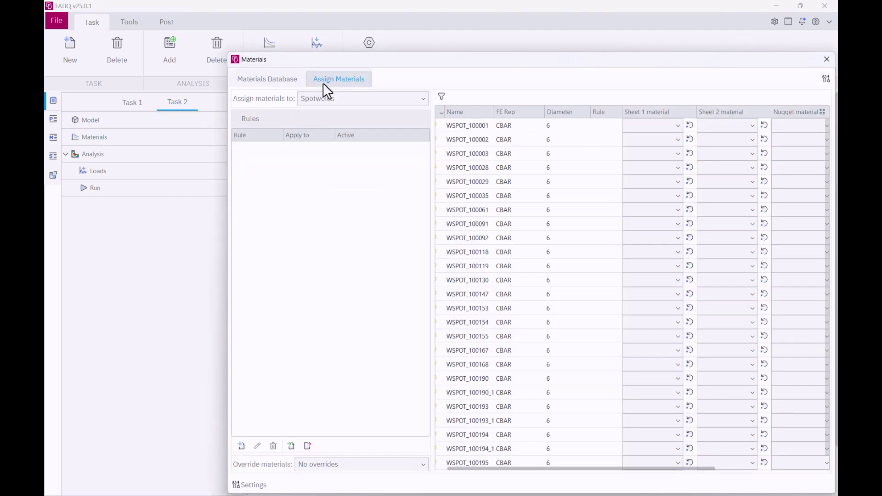
click(403, 101)
click(387, 149)
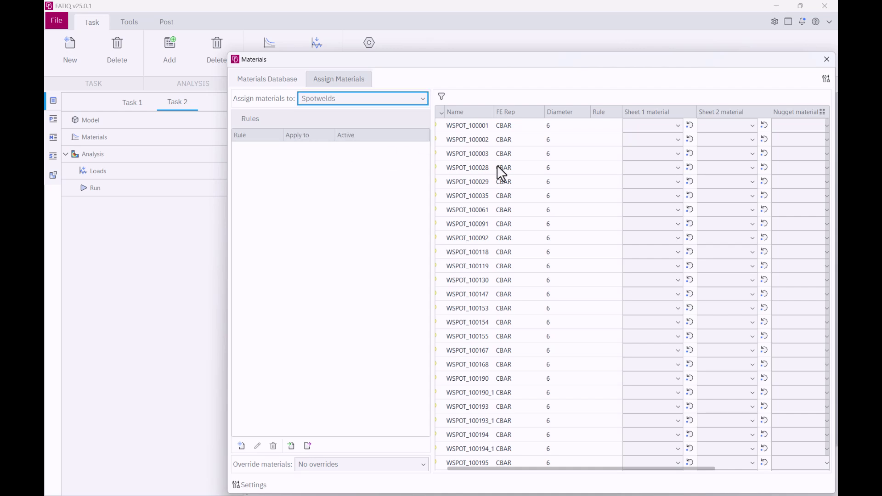
Step: Assign Steel 1005 as sheet 1, sheet 2 and nugget material to all of Task 2's spotwelds
click(497, 165)
key(ctrl+a)
click(660, 168)
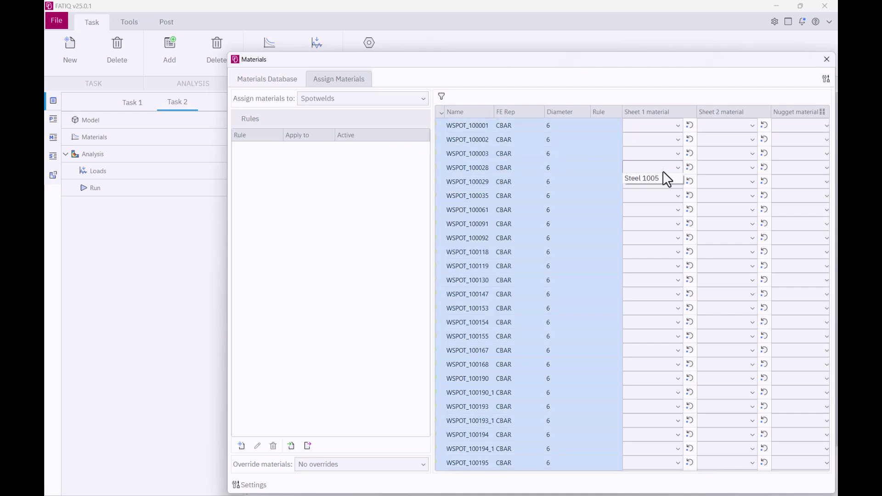
click(661, 178)
click(715, 168)
click(757, 179)
click(791, 168)
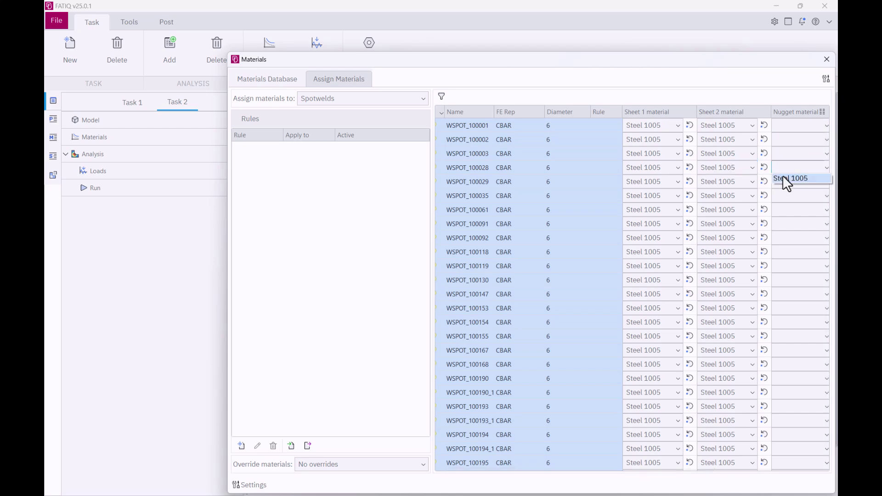
click(786, 178)
click(825, 60)
Step: Examine the frequency loads in Task 1's loads database, including the available load types, New PSD and New Narrow Band
double_click(234, 173)
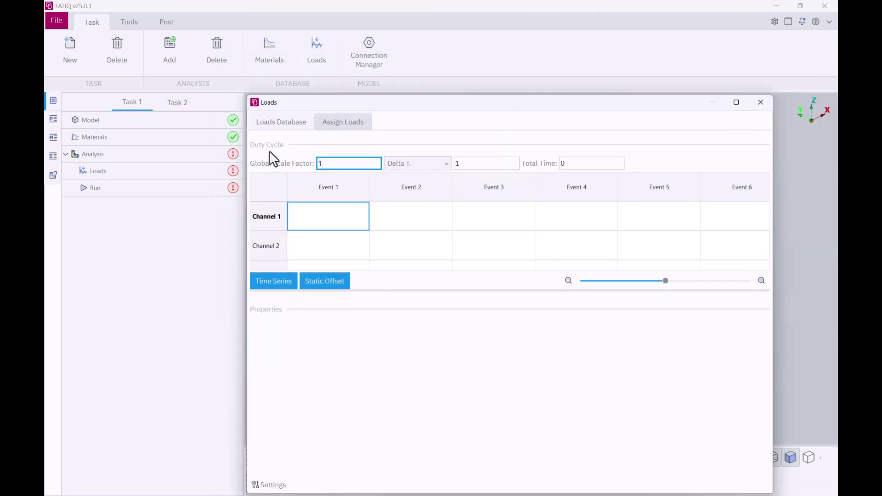
click(287, 124)
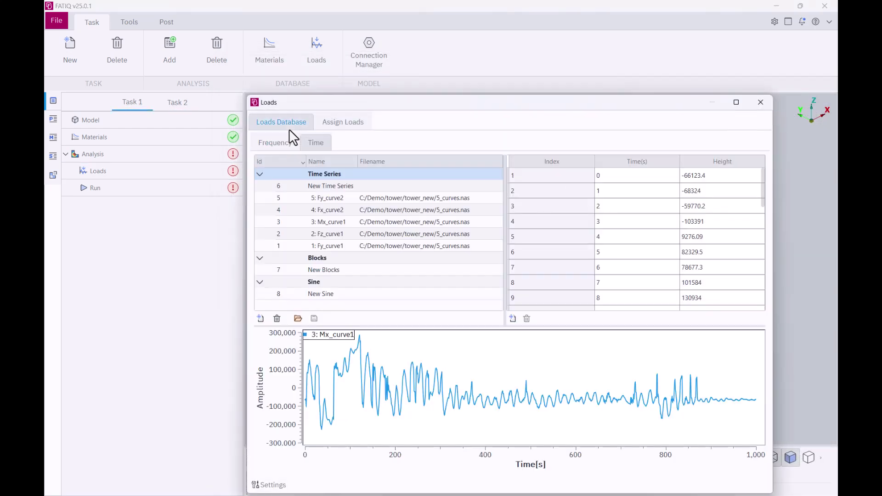
click(283, 143)
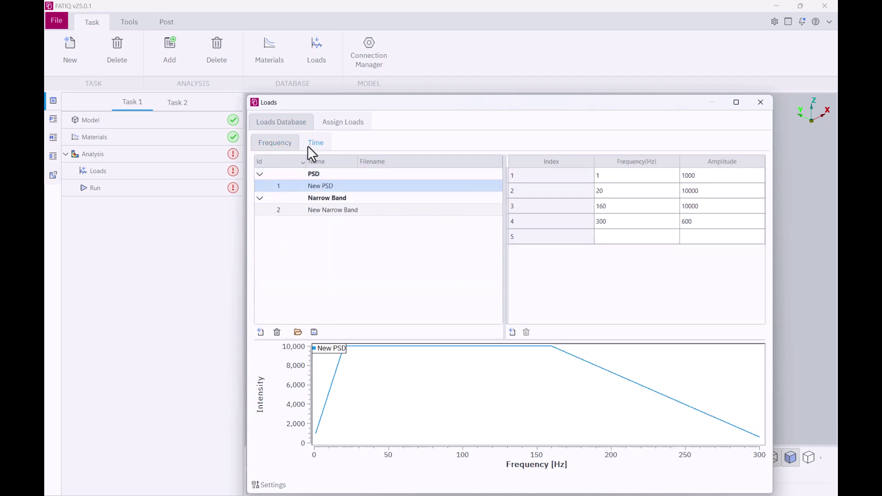
click(260, 337)
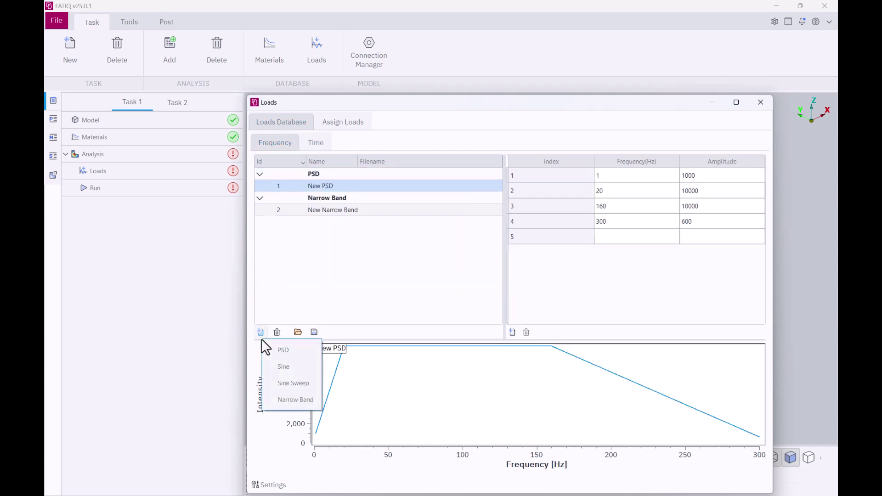
click(272, 307)
click(331, 209)
click(331, 187)
Step: Review the time-domain load types and the curves of New Time Series, Fx_curve2 and Mx_curve1 in the loads database
click(318, 146)
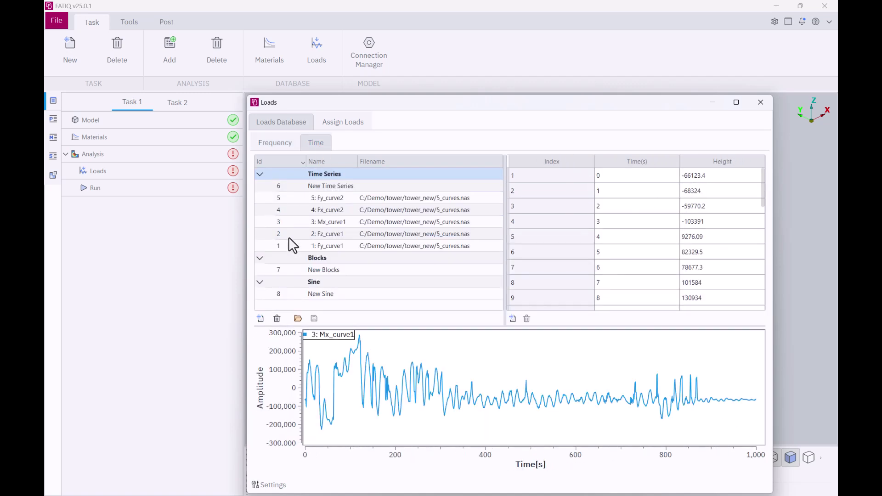
click(260, 318)
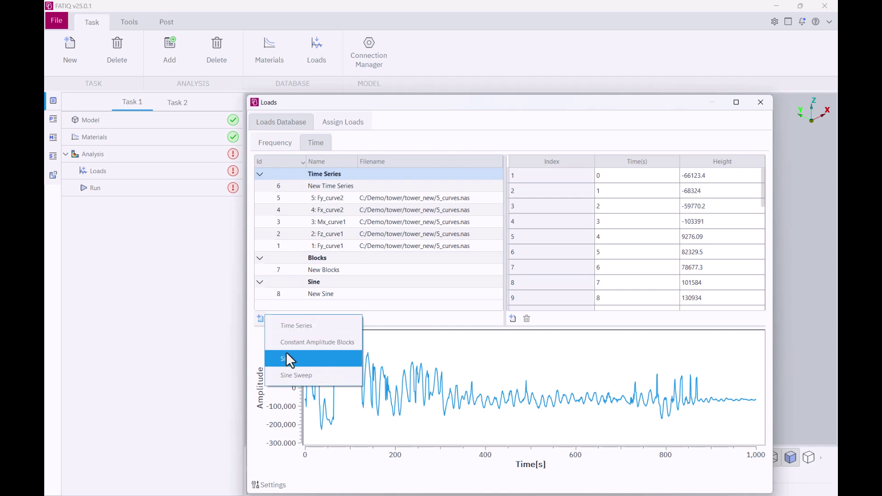
click(295, 208)
click(297, 189)
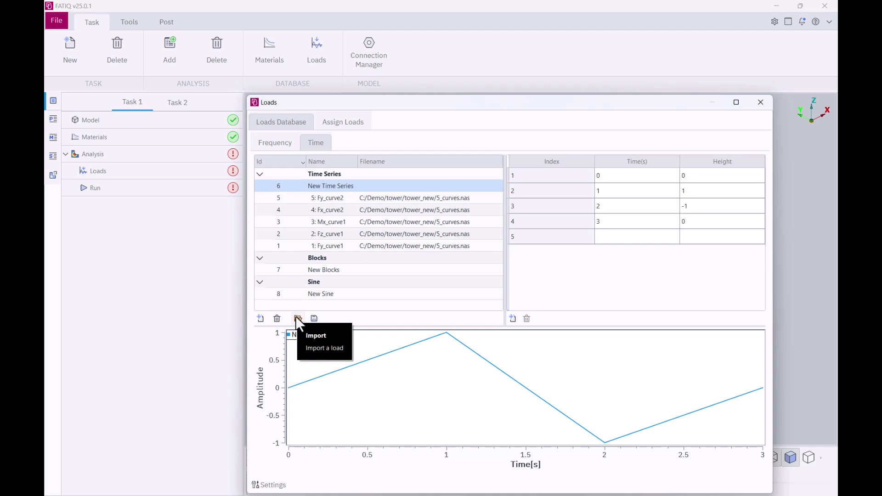
click(327, 210)
click(329, 225)
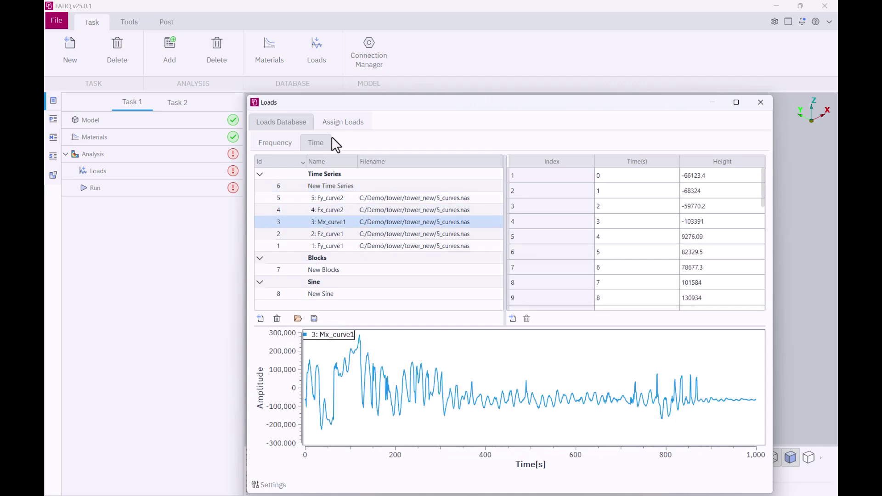
Step: Assign Fy_curve1, Fz_curve1 and Mx_curve1 to Subcases 1 to 3 of the tower model as parallel channels of Event 1
click(335, 123)
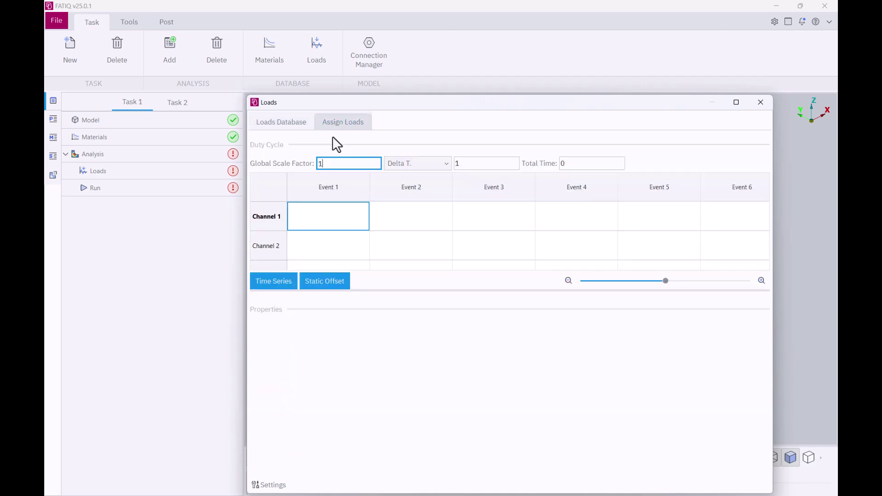
click(281, 281)
drag(337, 246, 338, 271)
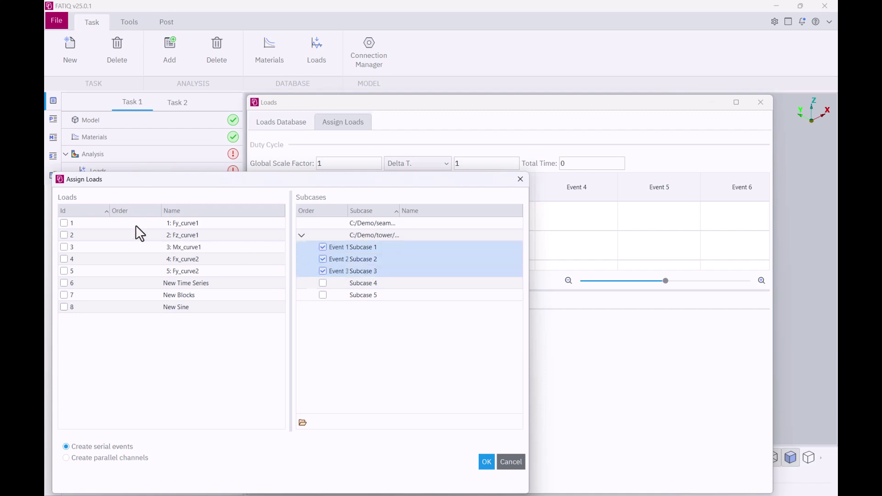
drag(136, 224, 133, 247)
click(64, 223)
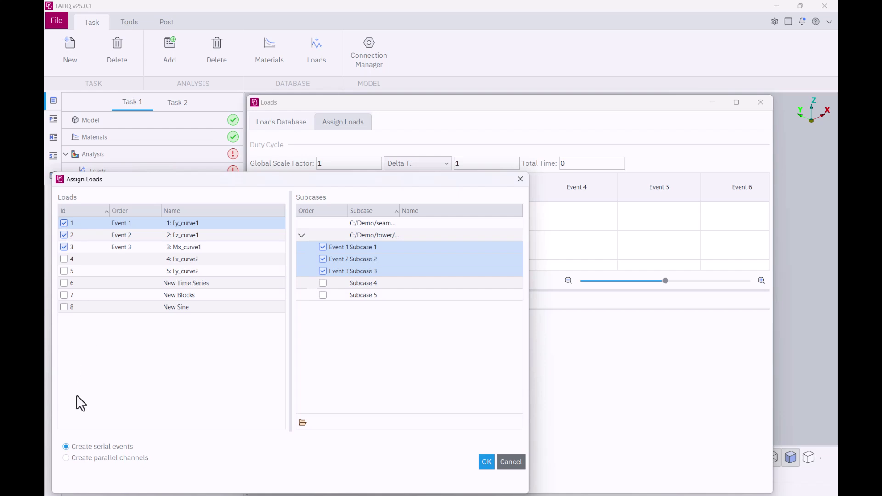
click(85, 457)
click(482, 462)
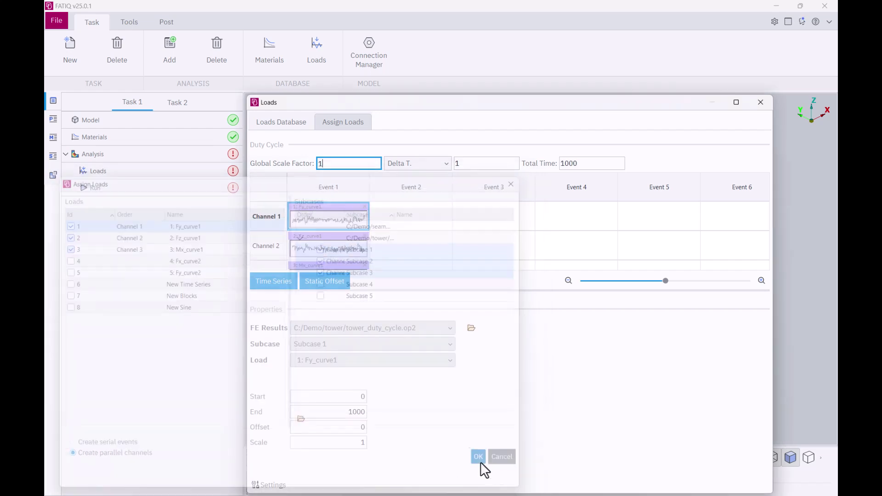
Step: Assign Fx_curve2 and Fy_curve2 to Subcases 4 and 5 of the tower model as parallel channels of Event 2
click(273, 277)
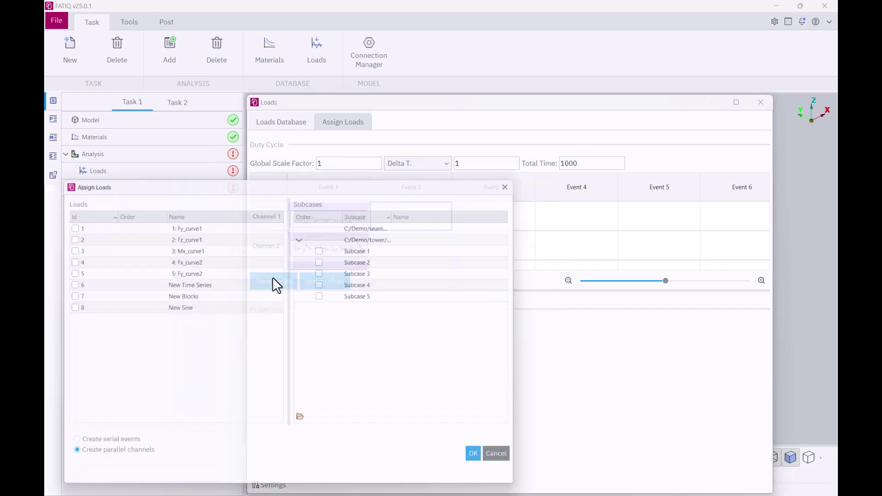
click(342, 279)
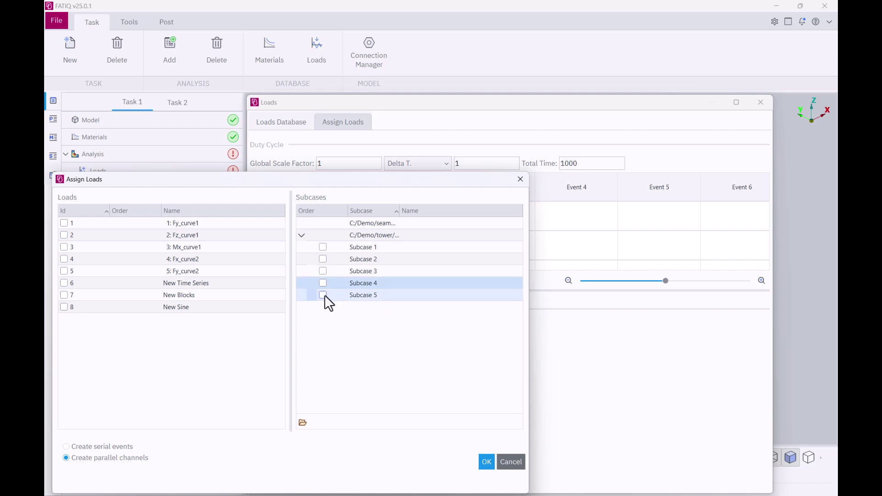
shift+click(323, 294)
click(126, 259)
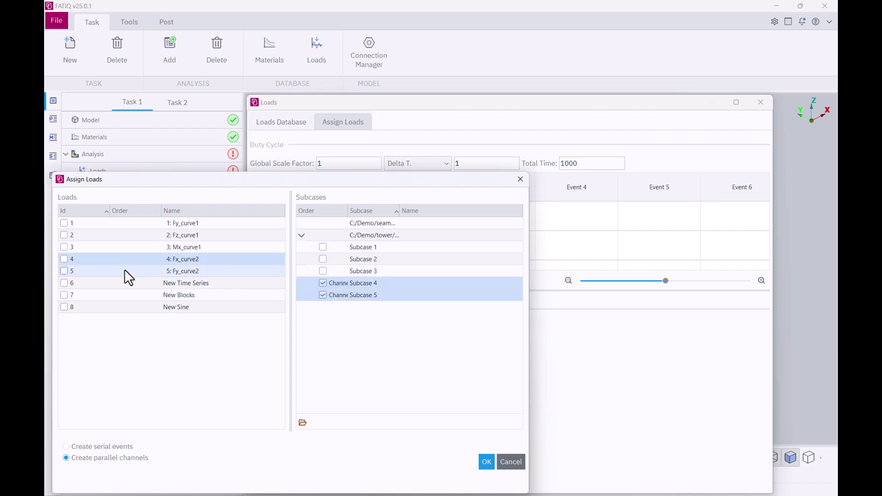
shift+click(63, 271)
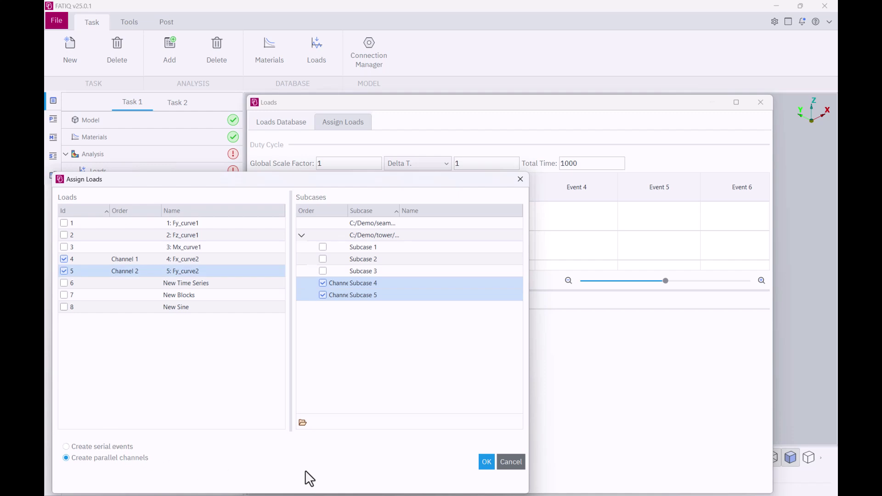
click(481, 461)
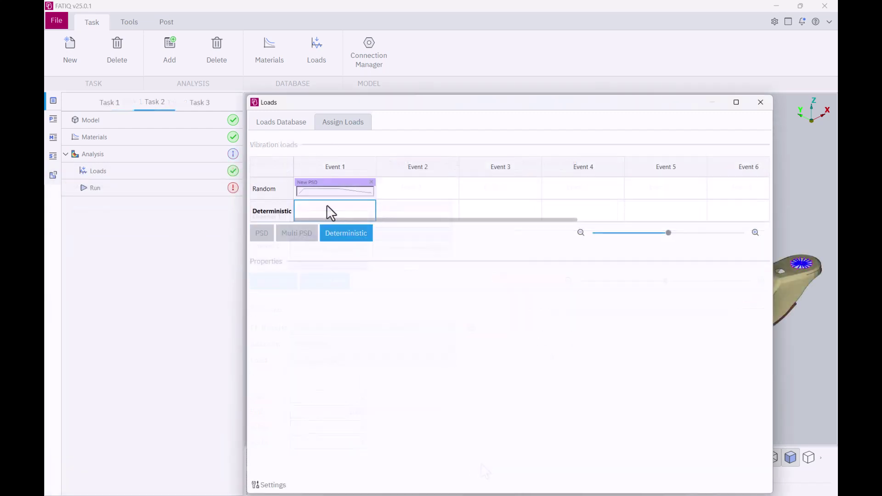
Step: Add the New SineSweep deterministic load to Event 1 of Task 2's vibration loads, using Subcase 1 of the subframe_FRF_201Hz results
click(340, 233)
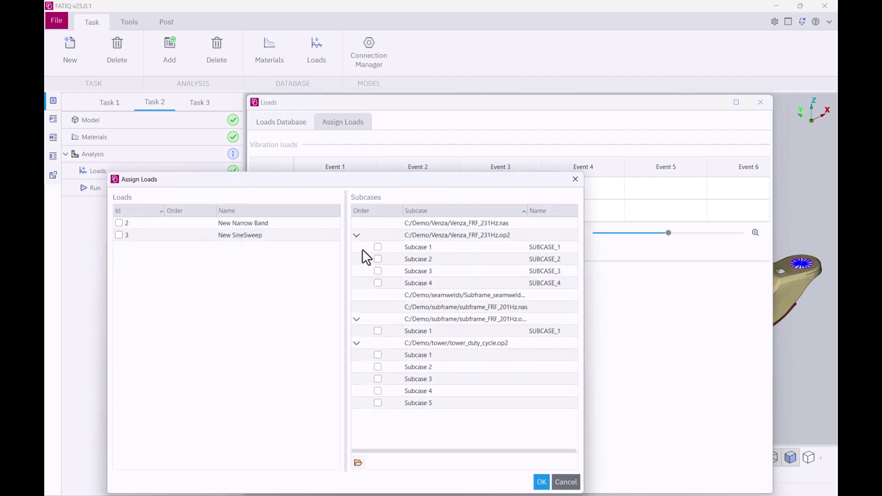
click(377, 330)
click(123, 235)
click(541, 482)
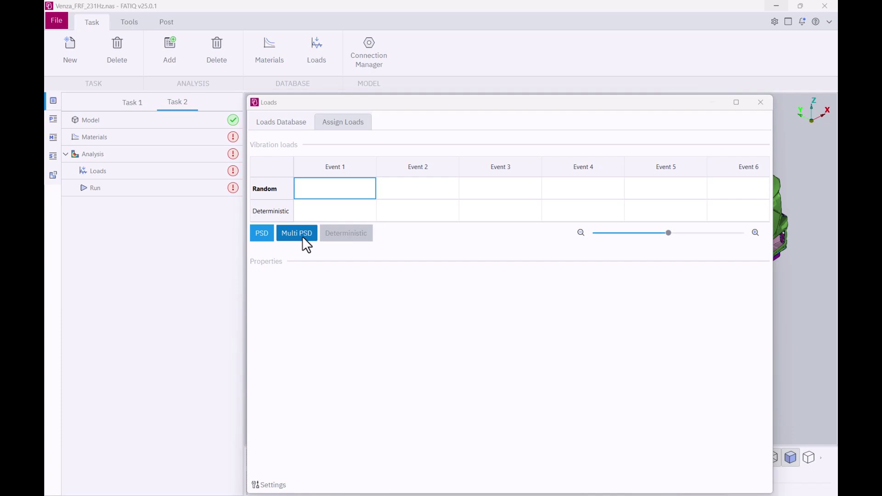
Step: Open the Multi PSD assignment for the random load of Event 1 in Task 2
click(303, 235)
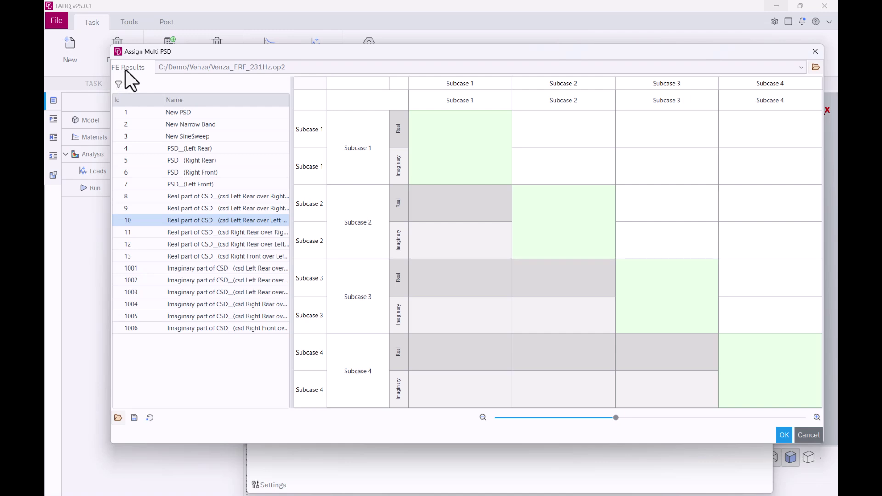
Step: Try assigning the real part of CSD Left Rear over Left Front to the Subcase 1 diagonal cell, and reset the matrix
click(238, 137)
click(232, 162)
click(226, 187)
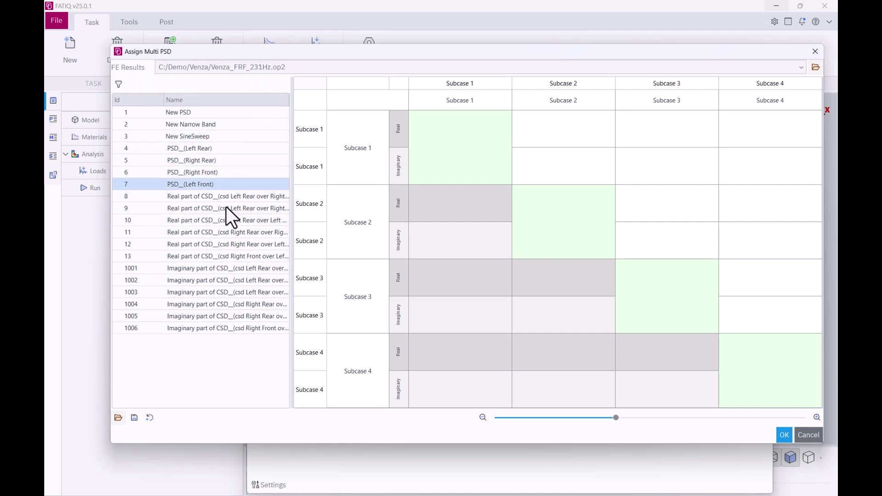
click(225, 206)
drag(219, 220, 452, 140)
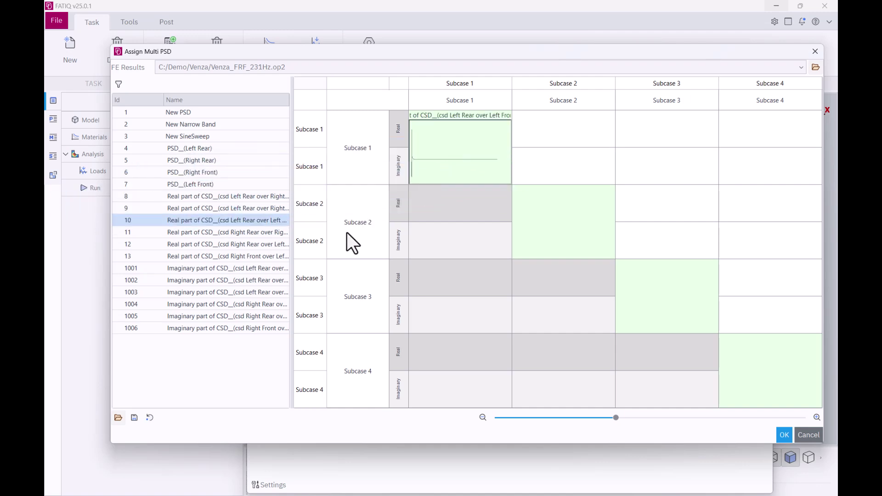
click(148, 418)
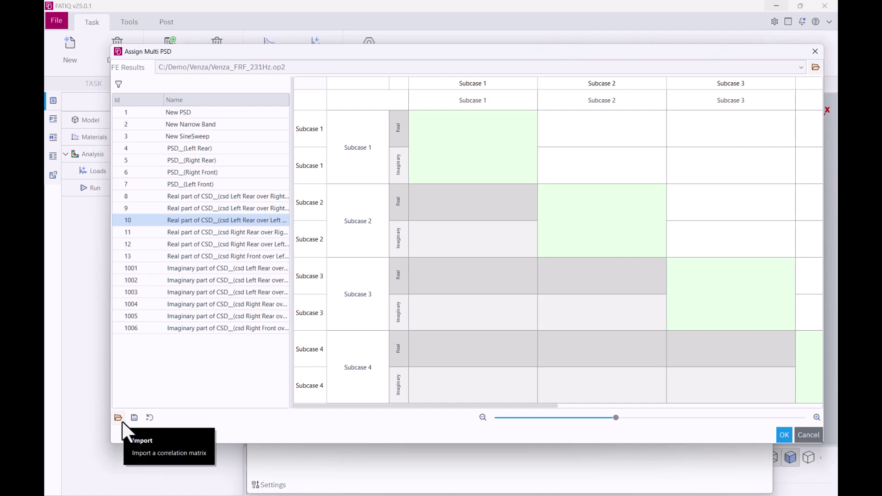
Step: Import a correlation matrix file to fill the Multi PSD assignments of all four subcases
click(122, 422)
click(324, 283)
click(472, 467)
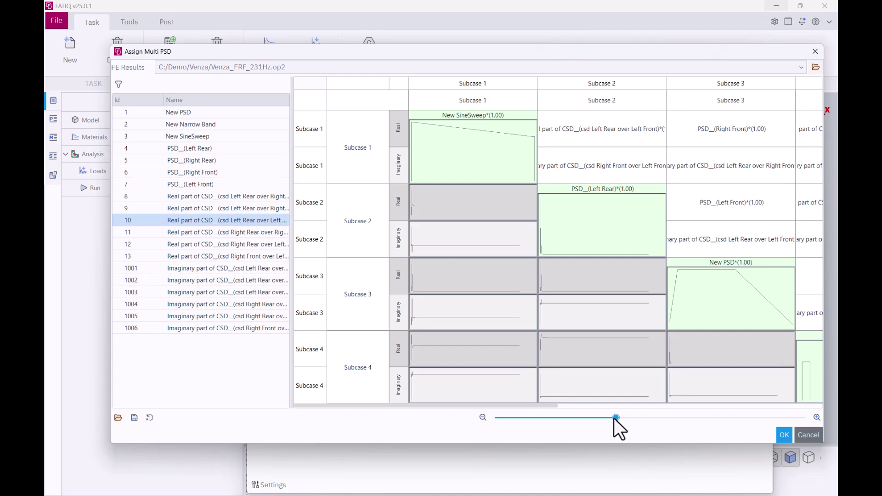
drag(613, 418, 610, 419)
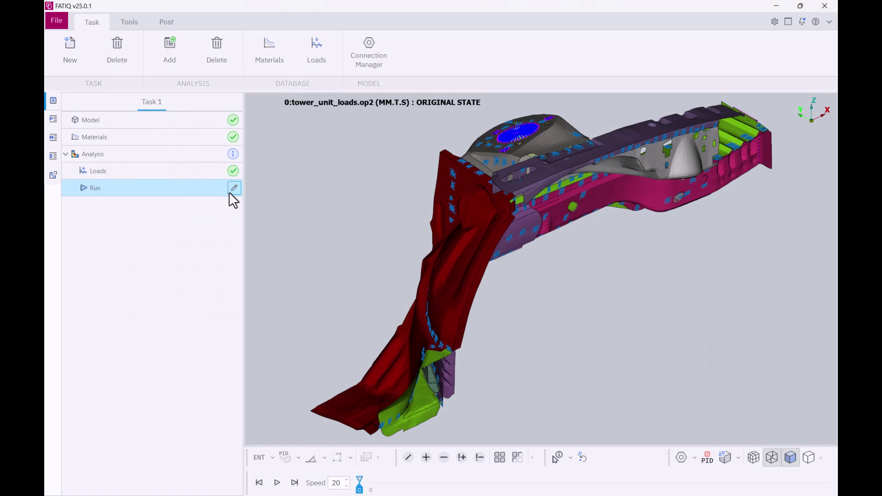
Step: Open the Run Analysis setup of Task 1, review the Visible and Manual entity options, and select All entities to calculate
click(234, 187)
click(294, 258)
click(339, 255)
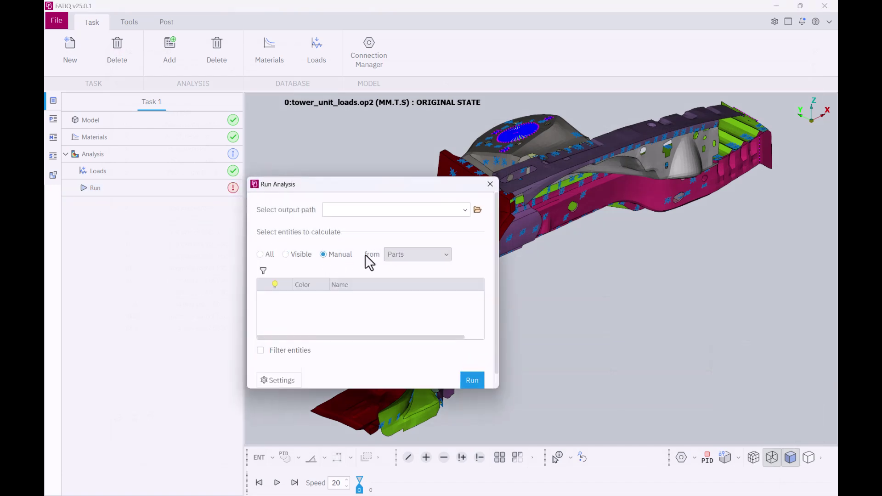
click(391, 256)
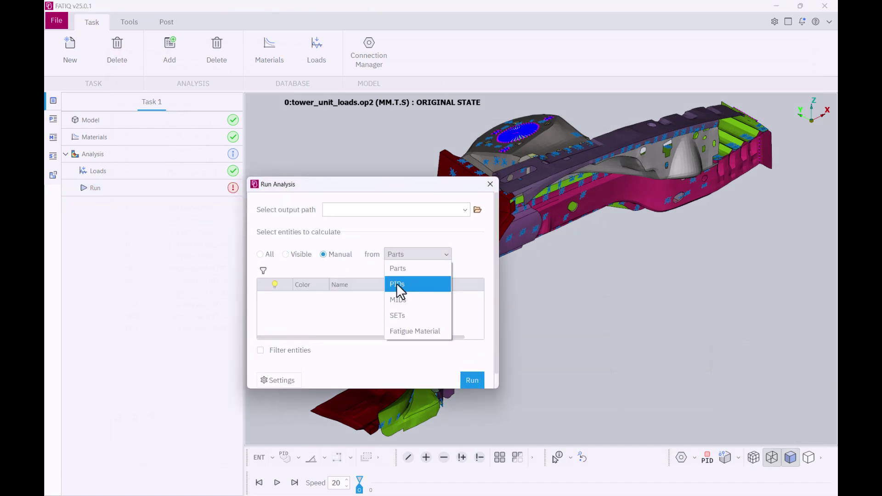
click(408, 257)
click(260, 254)
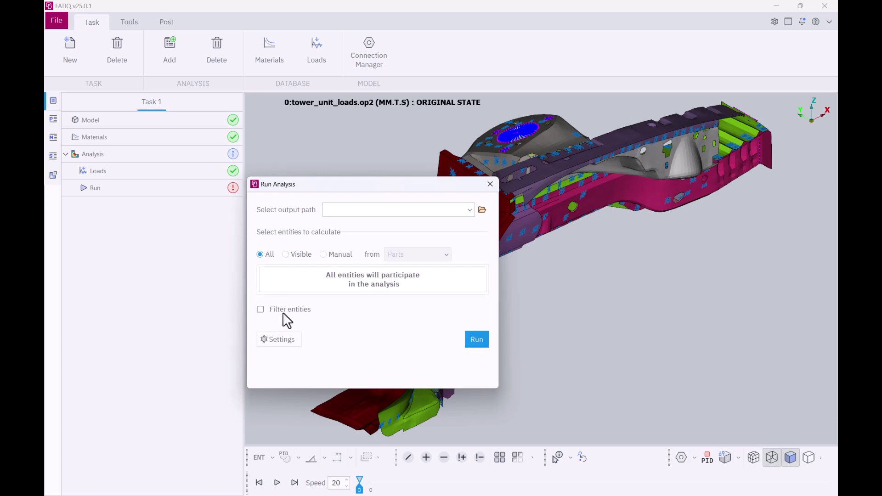
Step: Filter the entities by RMS stress over 50 % of Max RMS stress and run the fatigue analysis
click(282, 311)
click(305, 324)
click(306, 326)
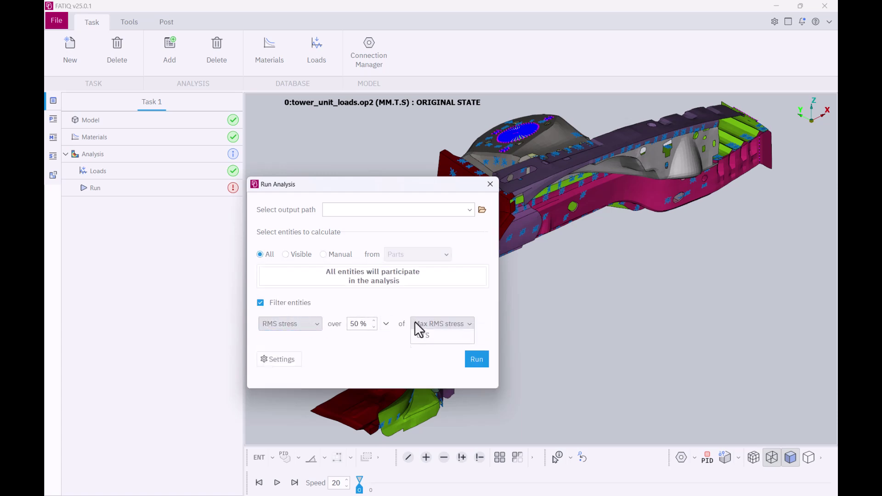
click(472, 357)
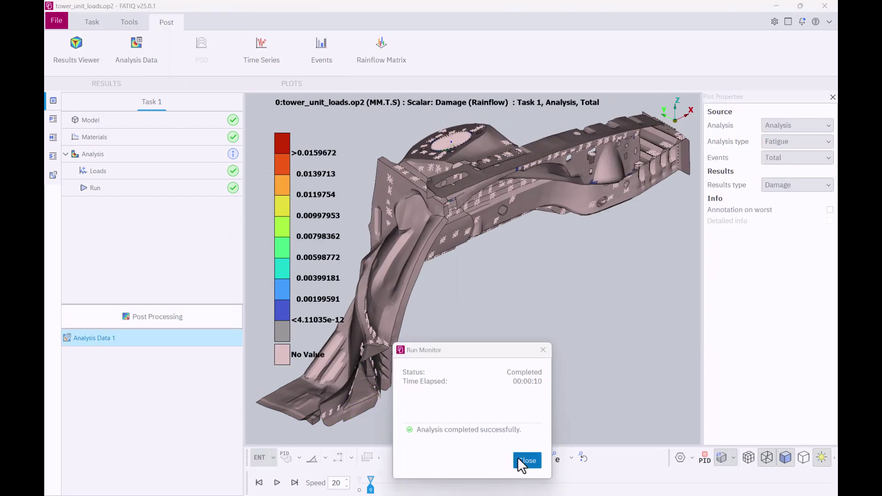
click(525, 461)
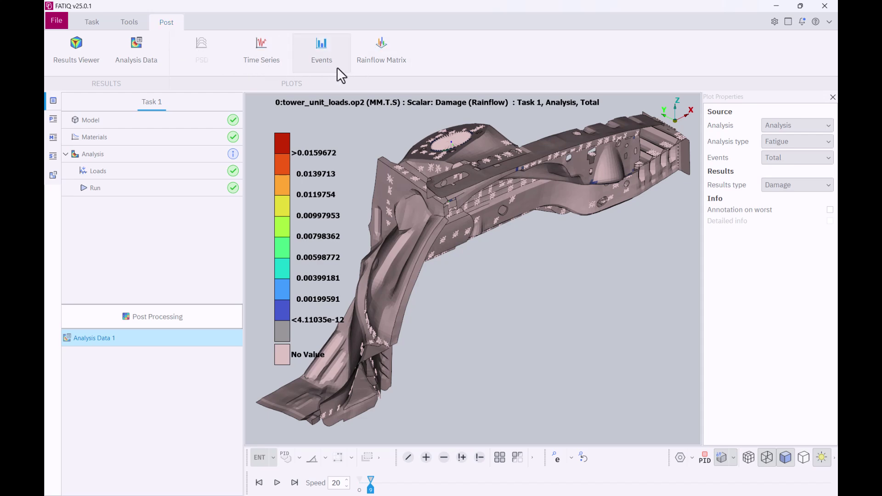
Step: Create Time Series and Events plots of the analysis, and set the Events plot's elements to Worst per event
click(277, 70)
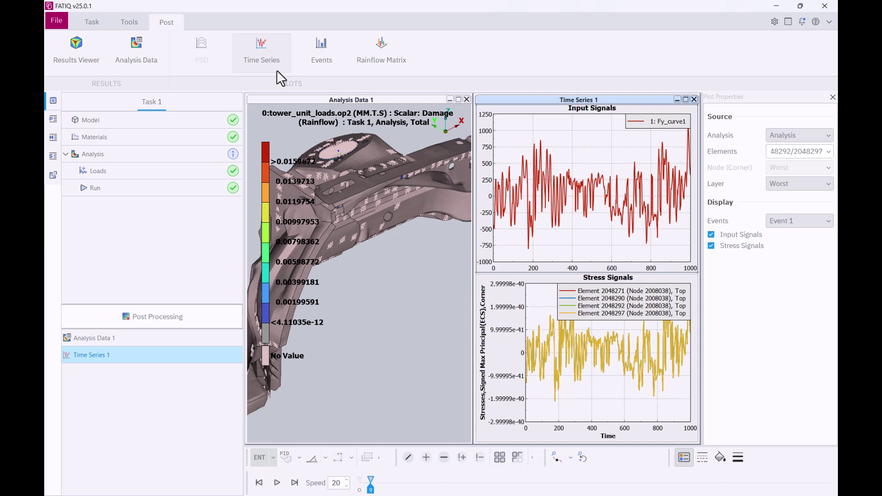
click(325, 64)
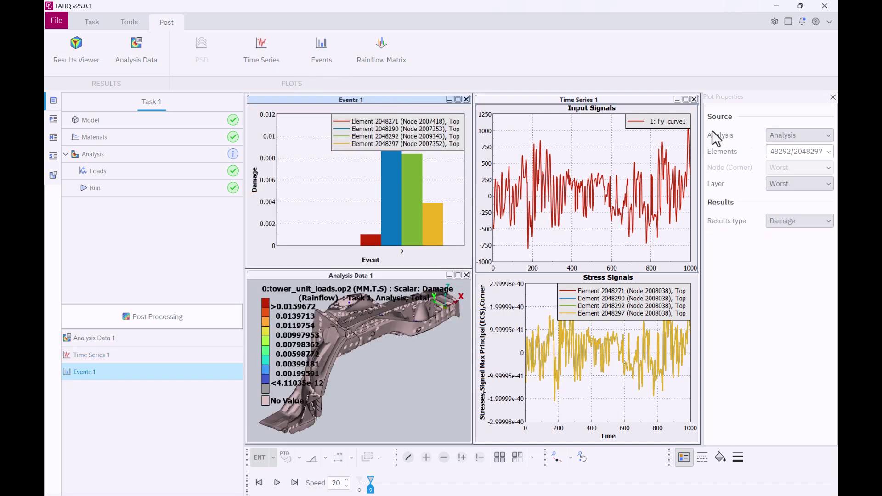
click(827, 151)
click(823, 164)
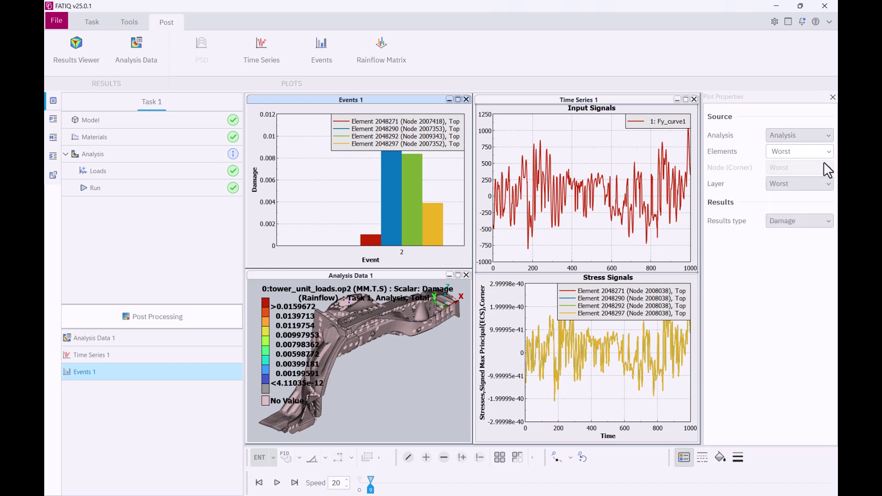
click(829, 150)
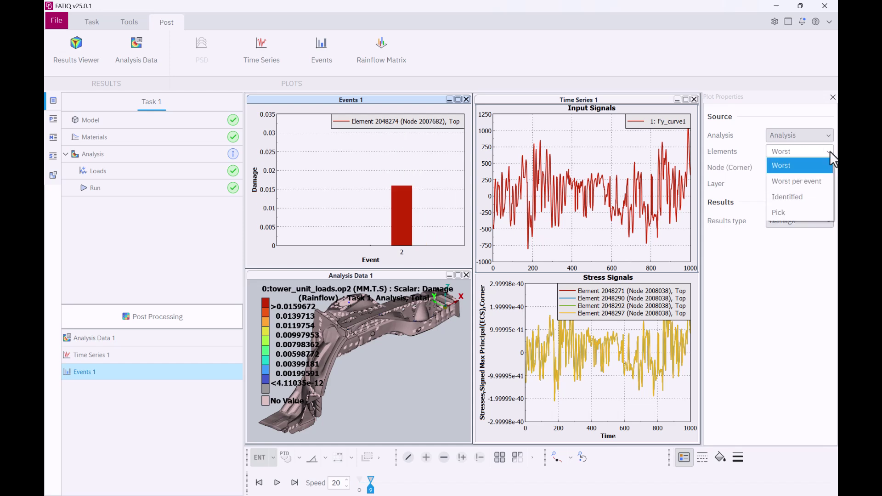
click(828, 181)
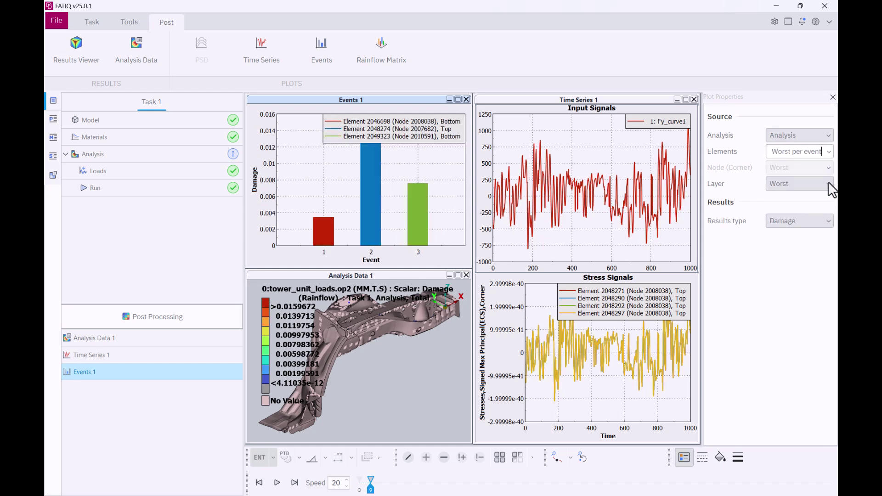
Step: Switch the Events plot to picked elements, choosing elements 2048282, 2048285 and 2048552 on the tower model
click(828, 151)
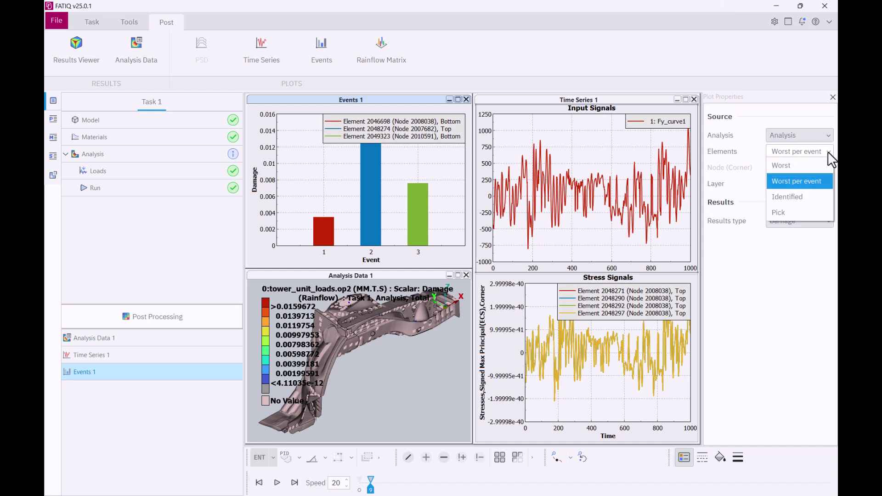
click(823, 206)
scroll(374, 368, up, 5)
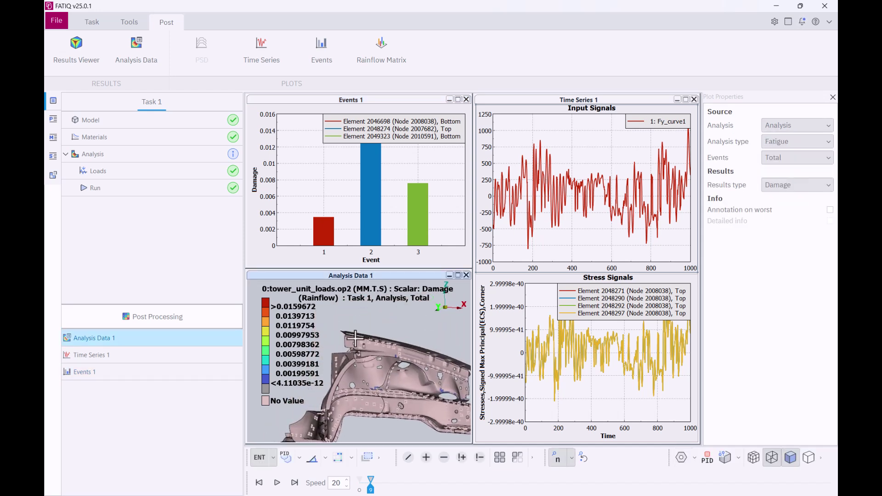
scroll(392, 400, up, 5)
click(403, 378)
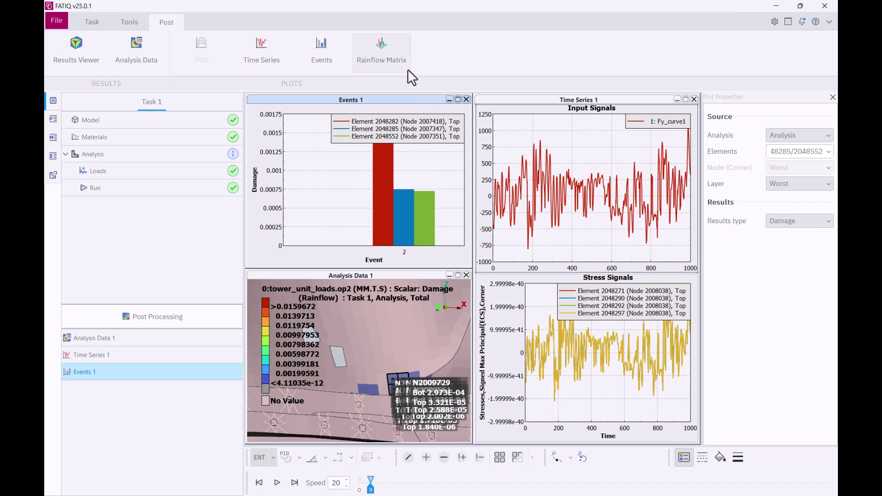
Step: Show the annotation on worst and the detailed info in Analysis Data 1, with Damage as the results type
click(393, 272)
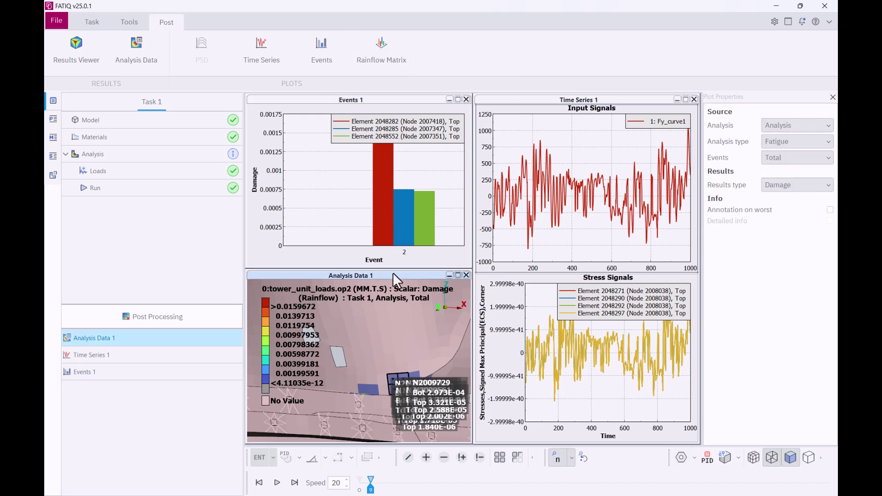
click(829, 210)
click(829, 221)
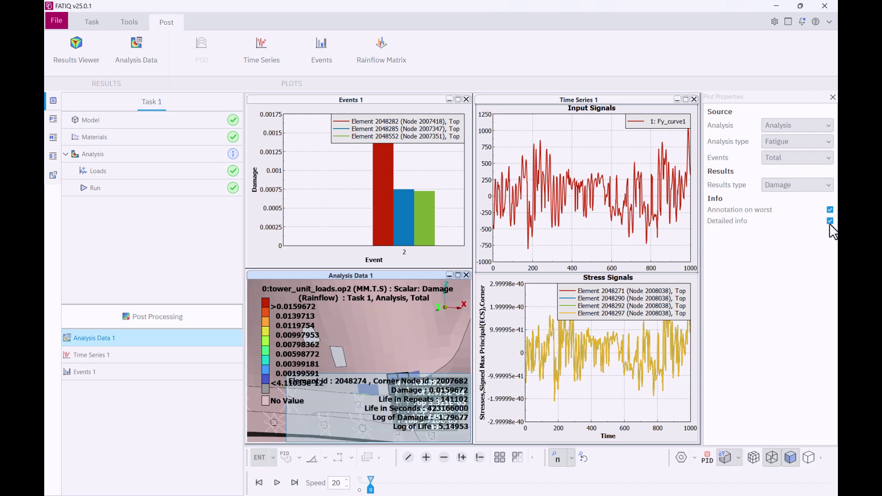
scroll(409, 341, down, 10)
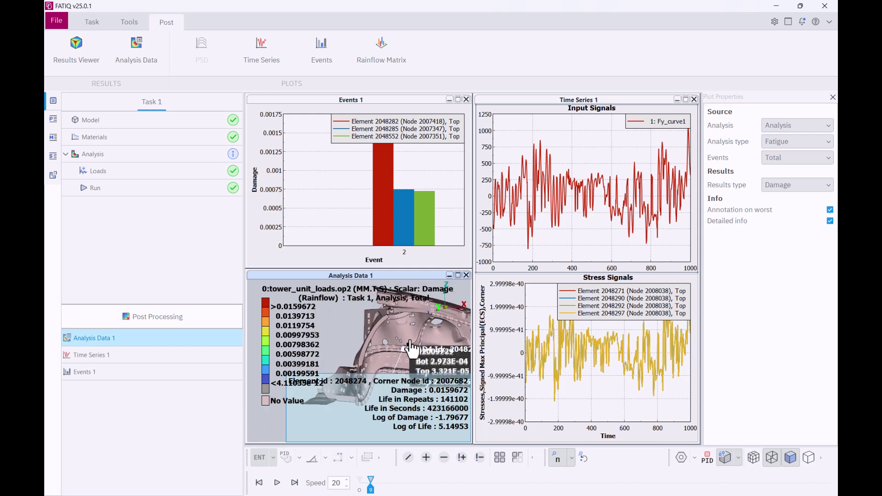
drag(410, 342, 406, 328)
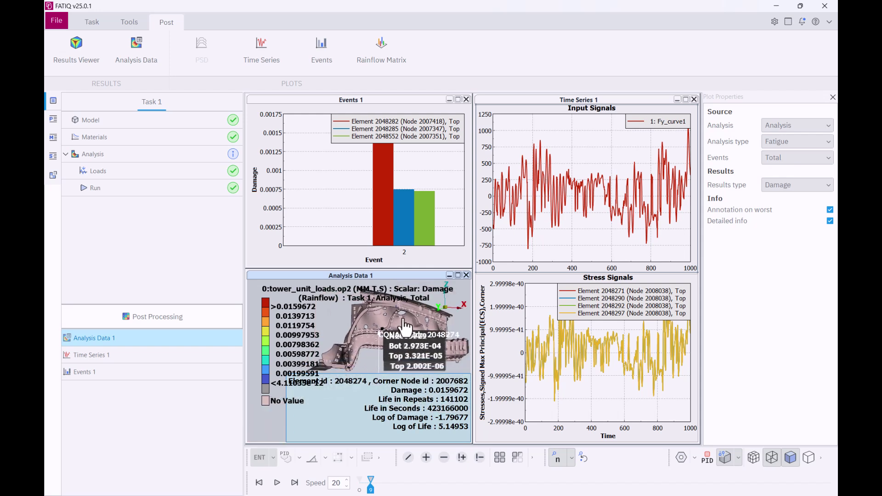
click(819, 186)
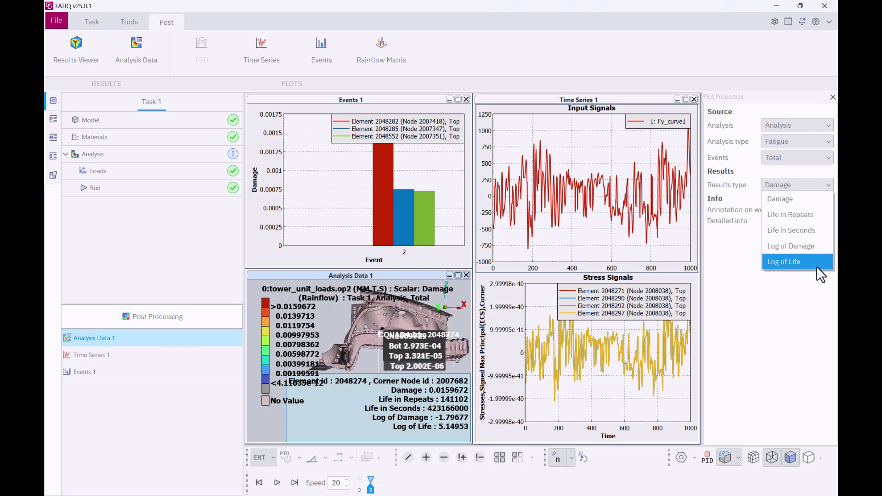
click(811, 201)
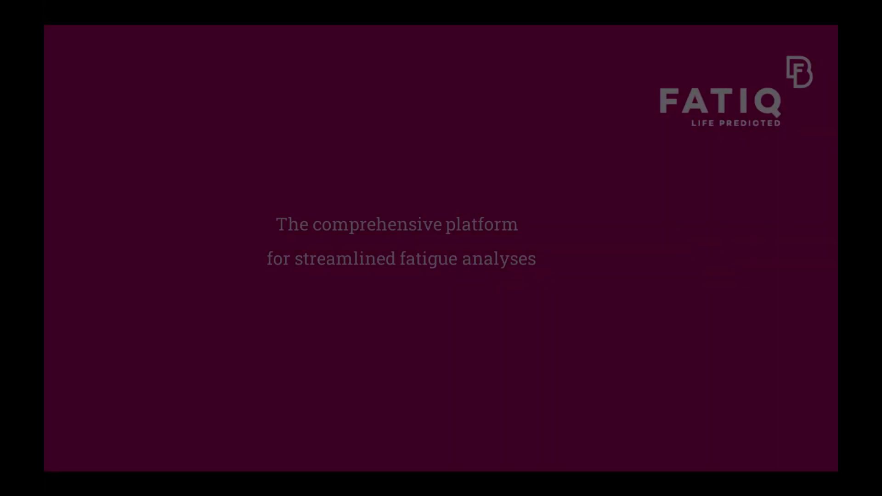